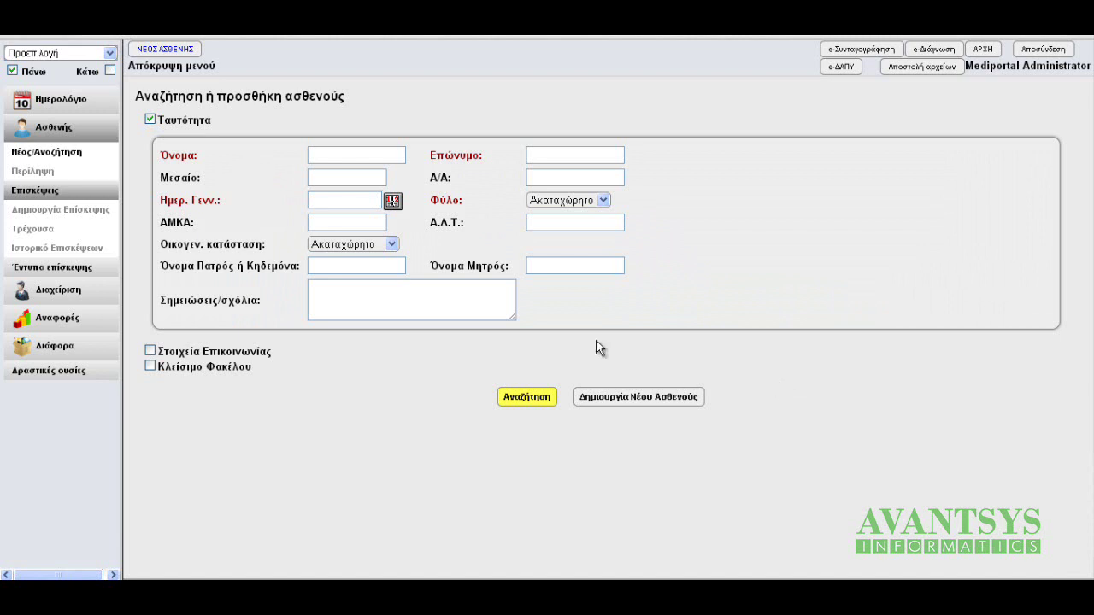
# Run the patient search and open the sample patient's record from the results.
pyautogui.click(518, 397)
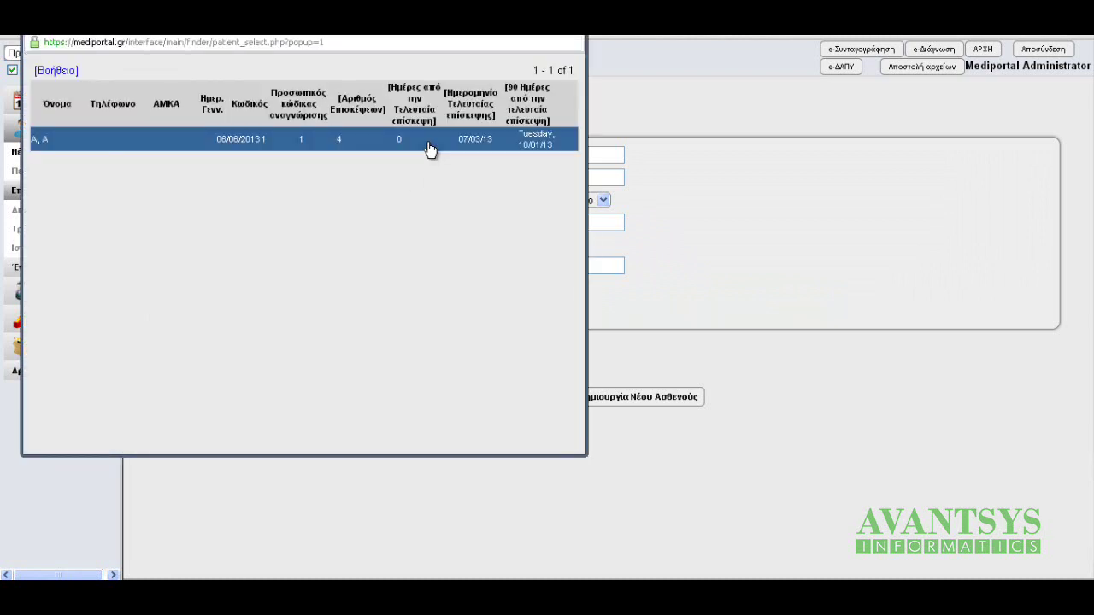
pyautogui.click(430, 148)
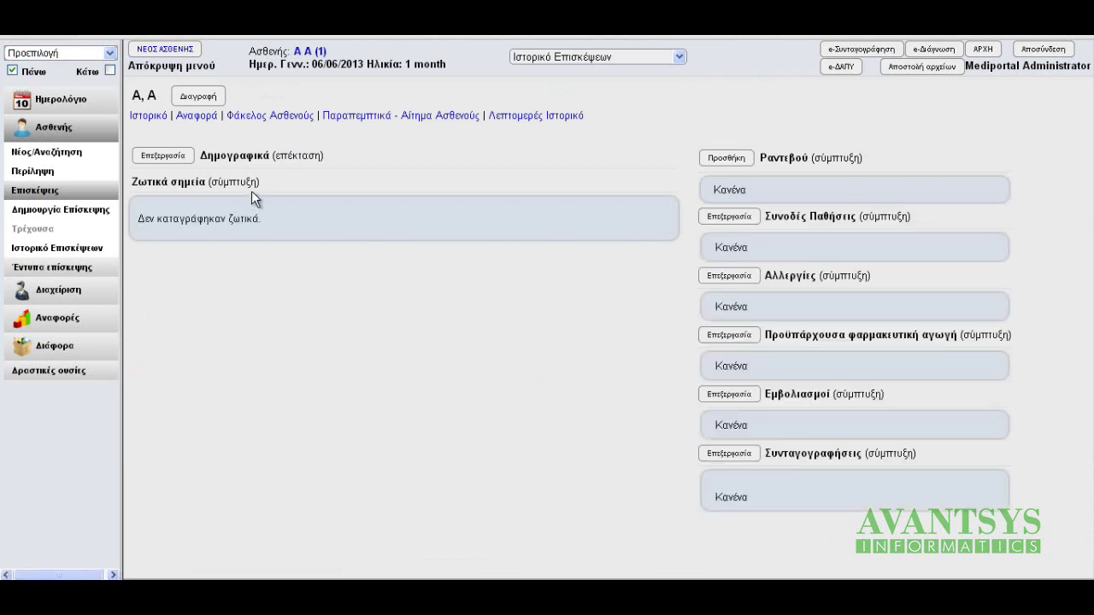
# Create and save a 03/07/2013 visit categorised as Νέος Ασθενής, dismissing the existing-visit warning.
pyautogui.click(75, 214)
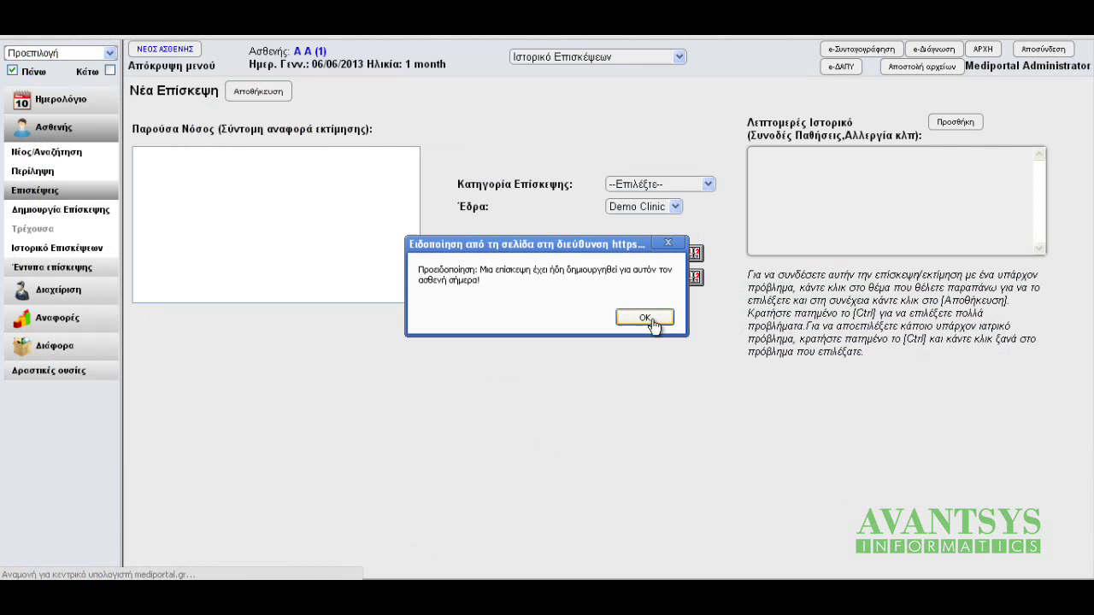
pyautogui.click(646, 318)
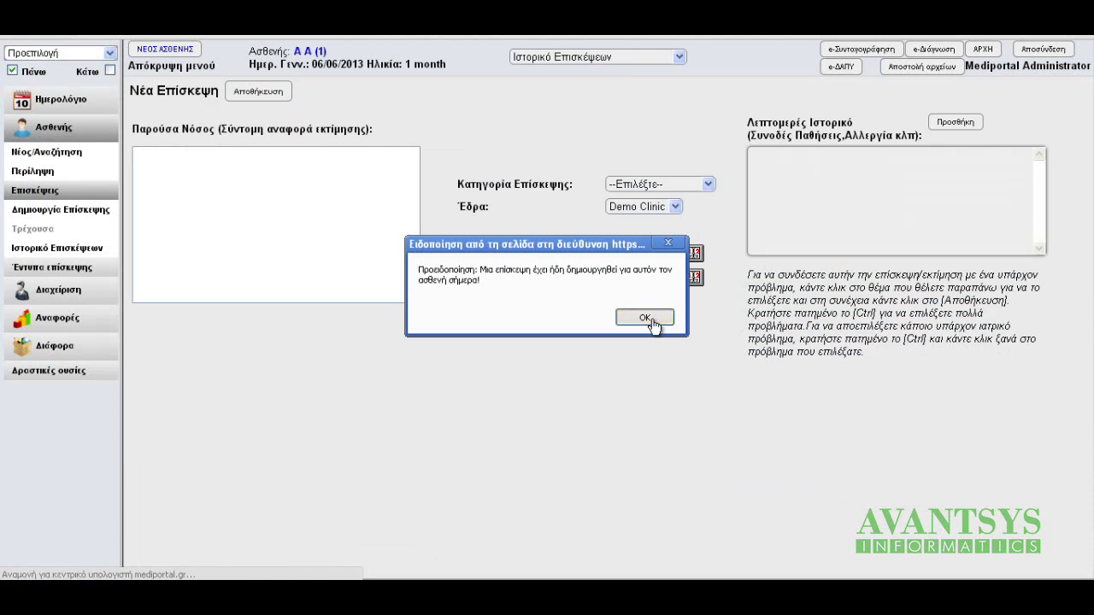
pyautogui.click(654, 188)
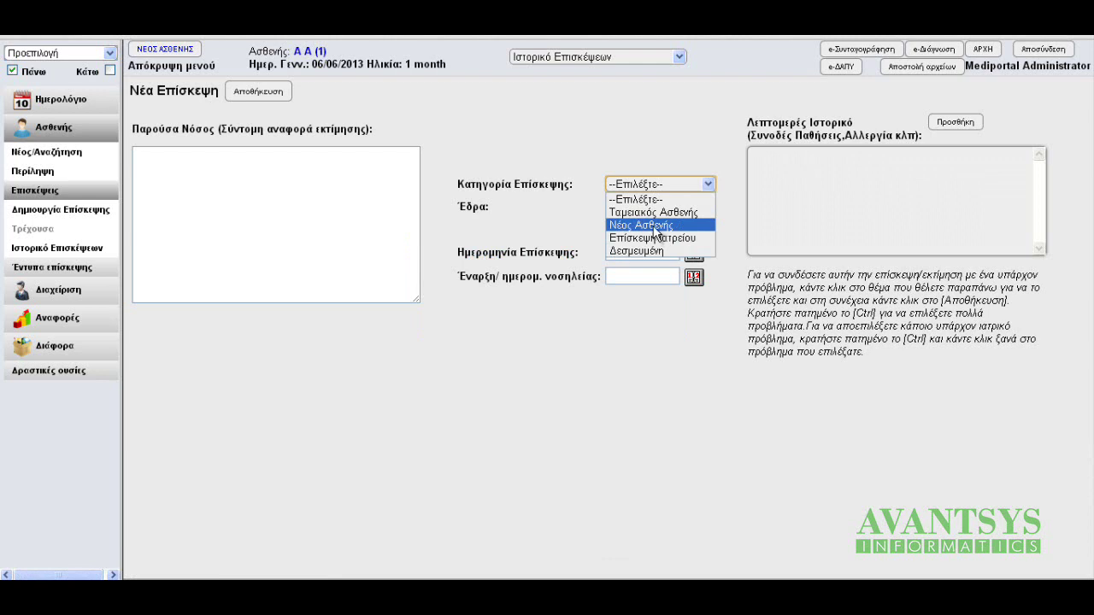
pyautogui.click(655, 228)
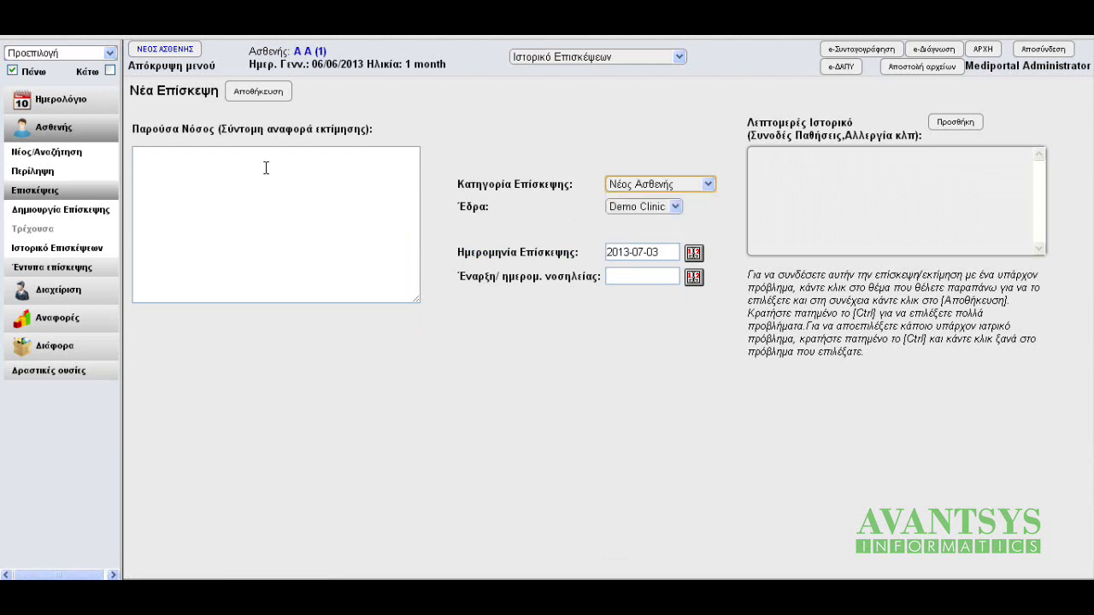
pyautogui.click(267, 94)
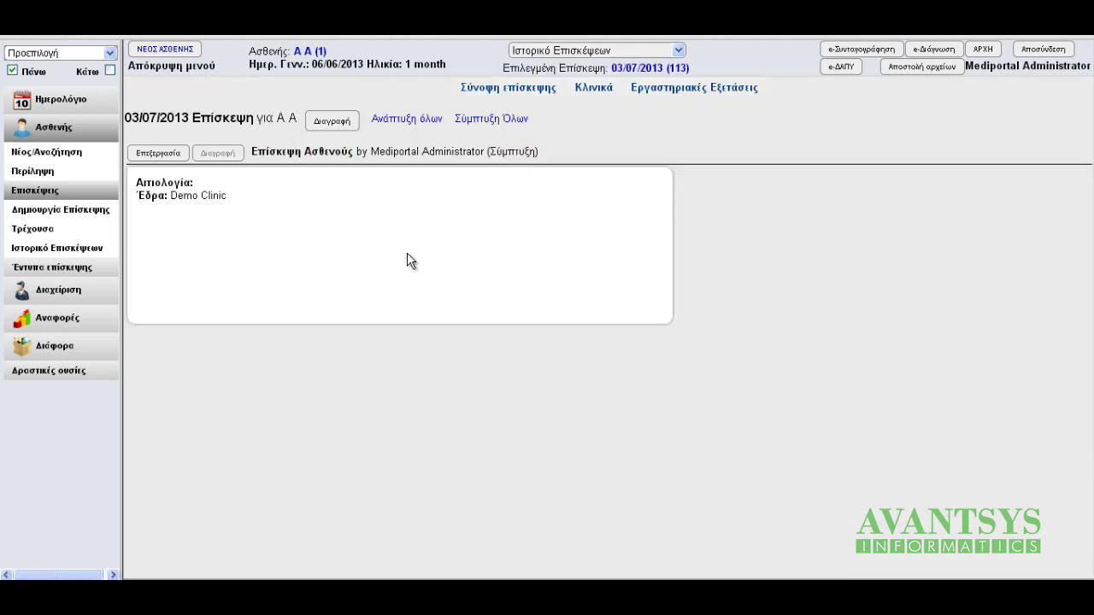
# Open the Ρευματοειδής Αρθρίτιδα form from the visit's forms list.
pyautogui.click(47, 262)
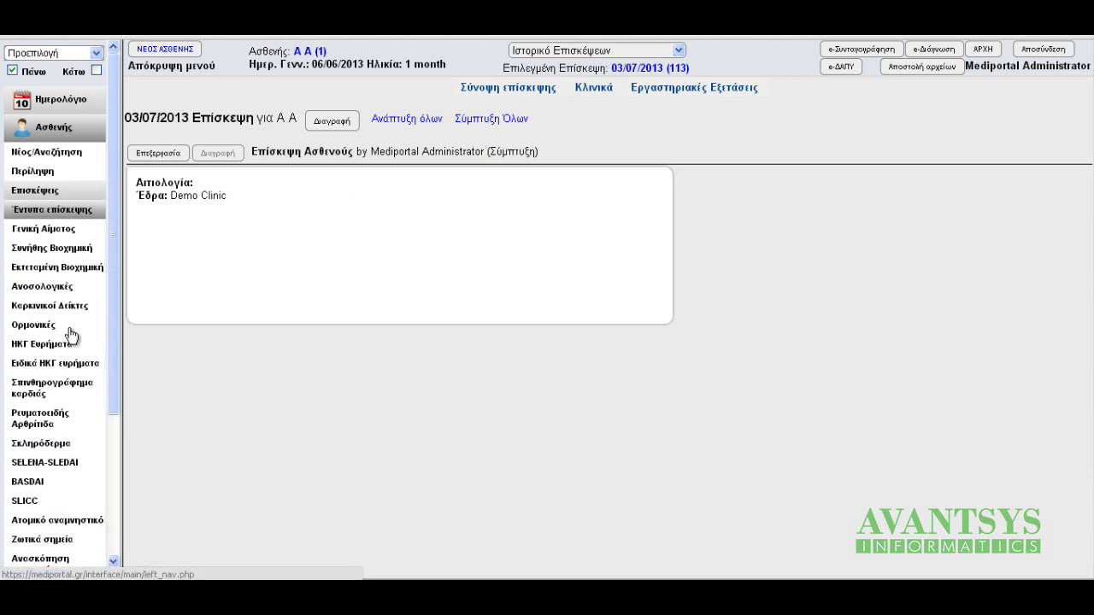
pyautogui.click(45, 423)
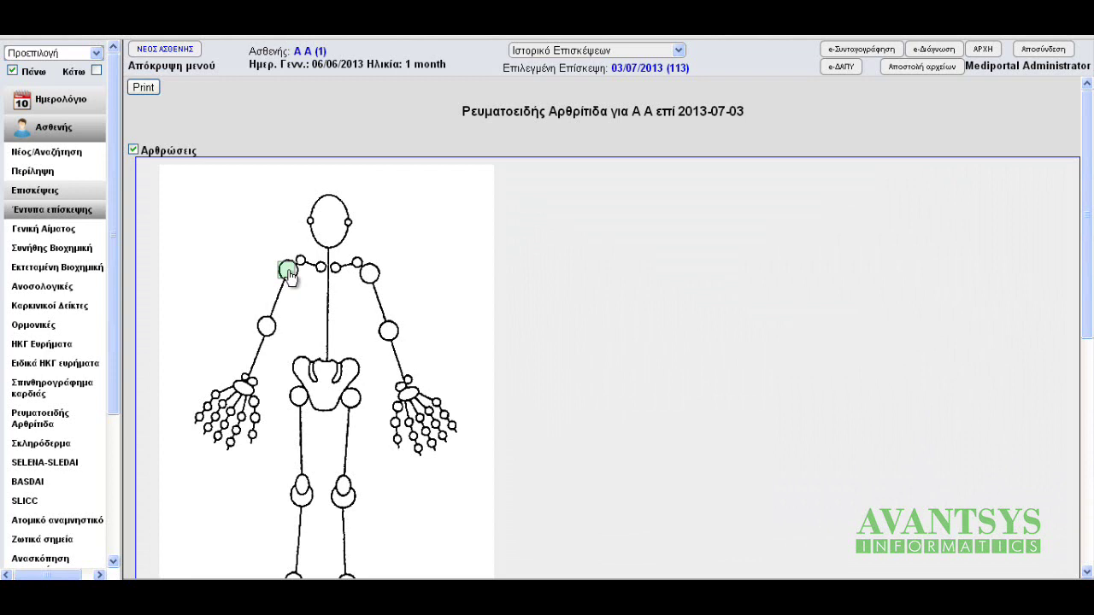
# Add the right shoulder, elbow and wrist to the joint assessment, each marked Swollen.
pyautogui.click(288, 270)
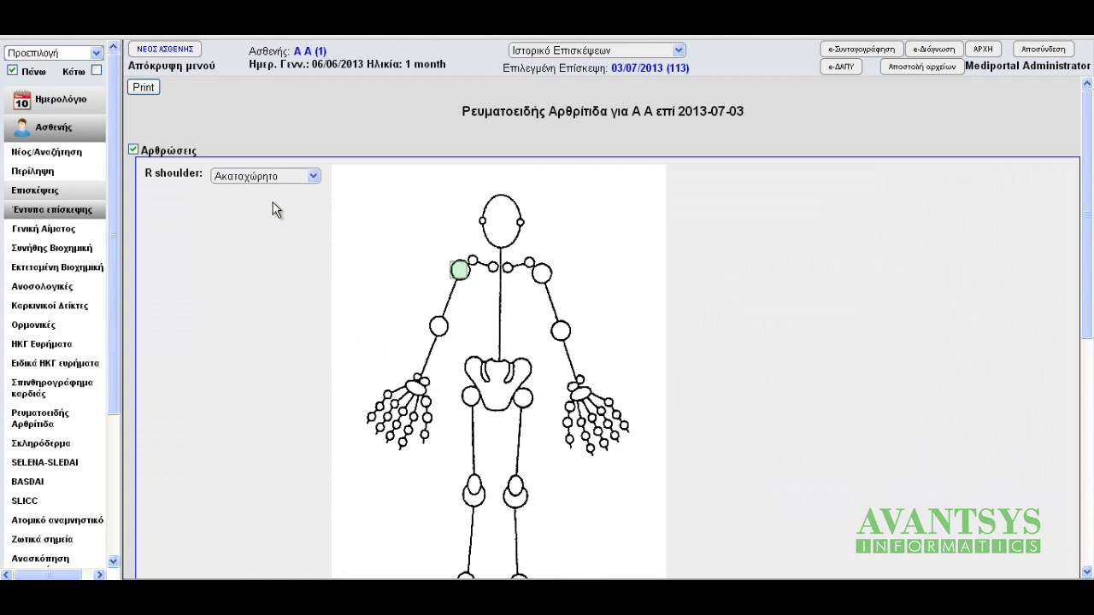
pyautogui.click(312, 177)
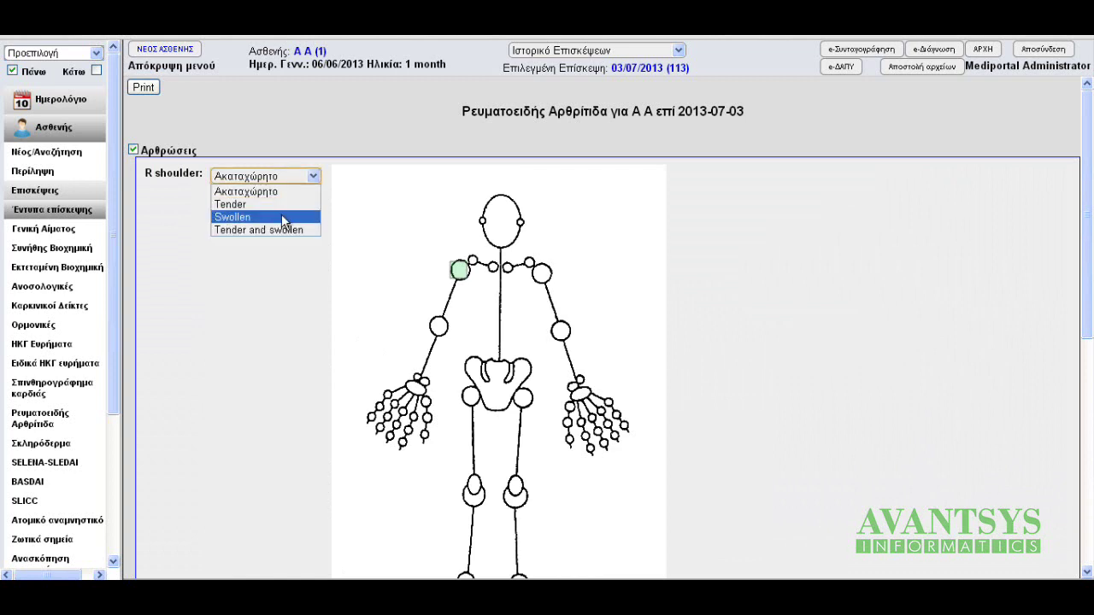
pyautogui.click(280, 216)
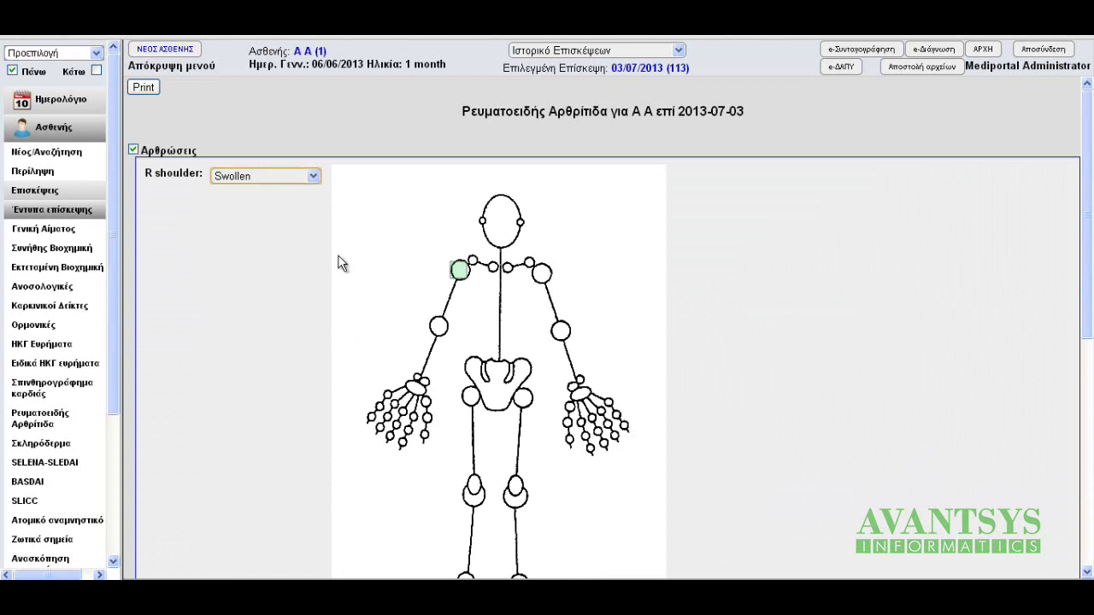
pyautogui.click(440, 331)
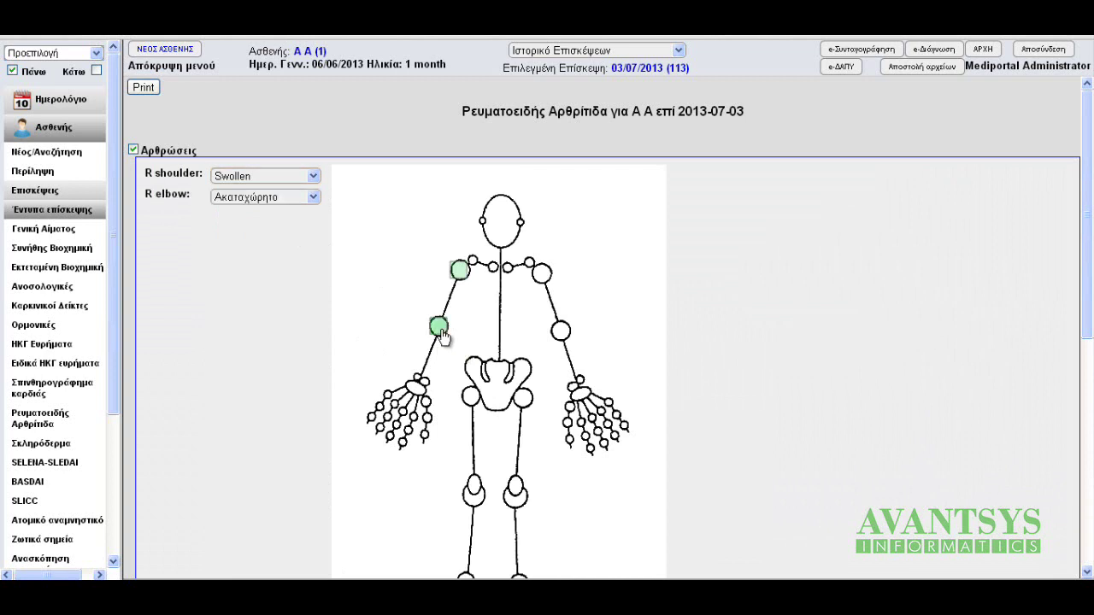
pyautogui.click(306, 200)
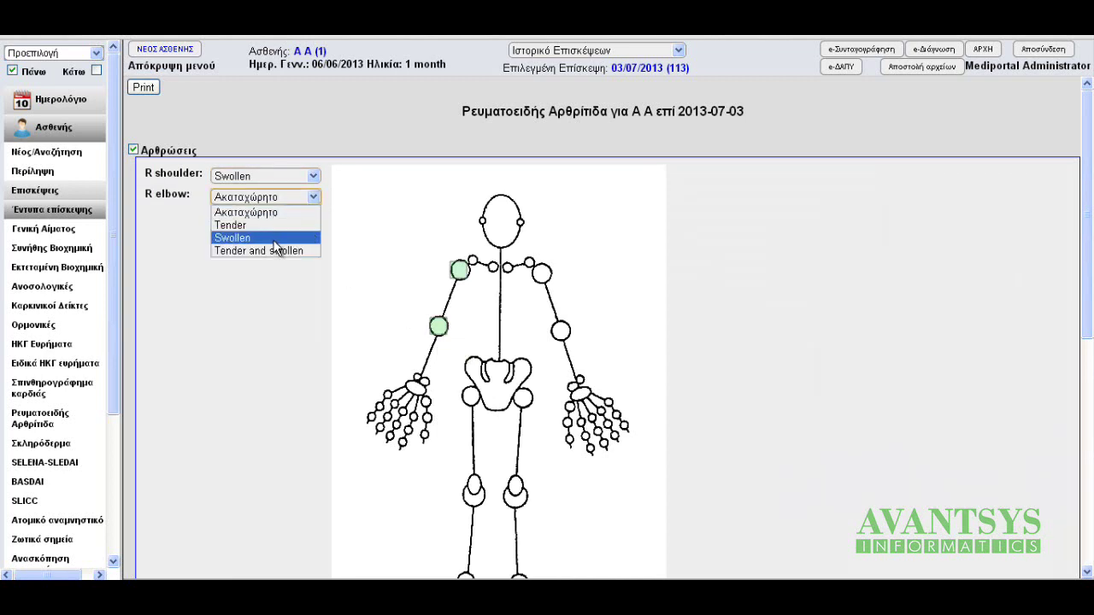
pyautogui.click(274, 241)
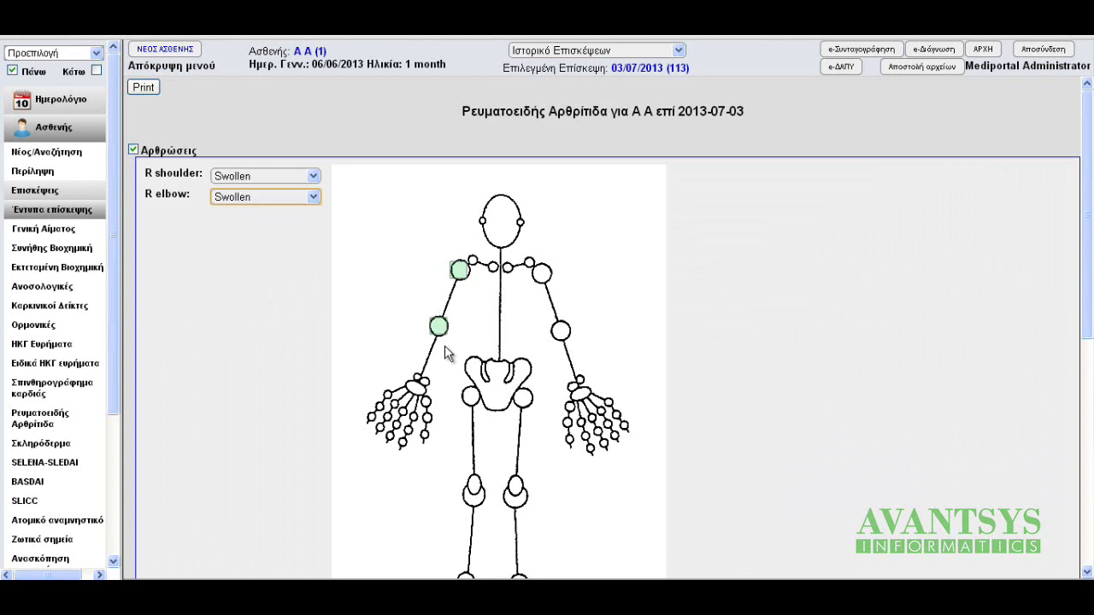
pyautogui.click(418, 392)
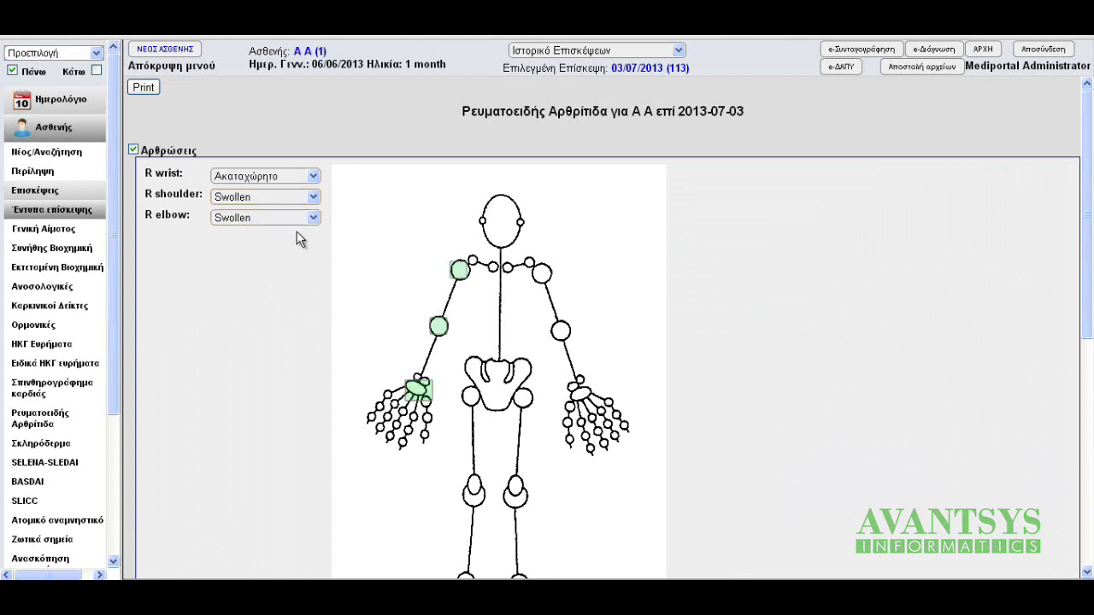
pyautogui.click(312, 179)
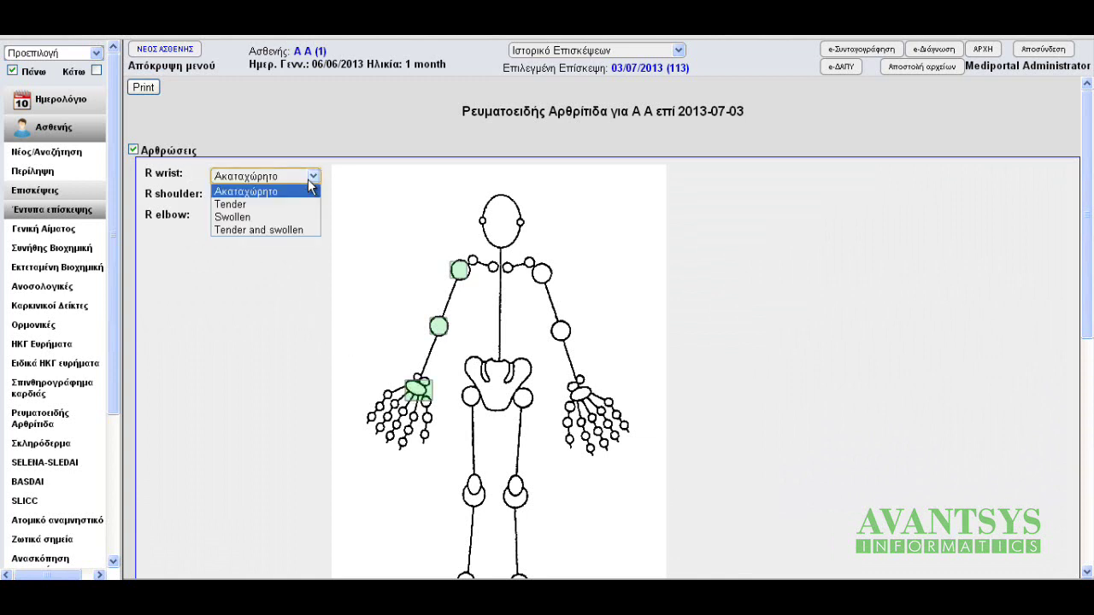
pyautogui.click(266, 217)
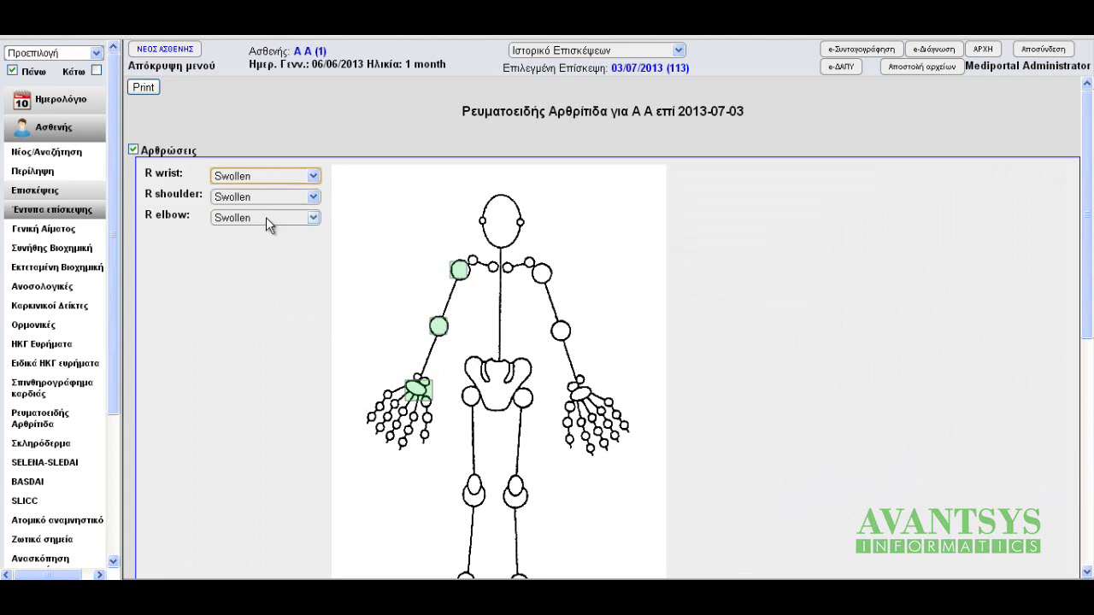
# Mark right MCP5 and acromioclavicular Tender and swollen, and right PIP5 and DIP5 Swollen.
pyautogui.click(387, 395)
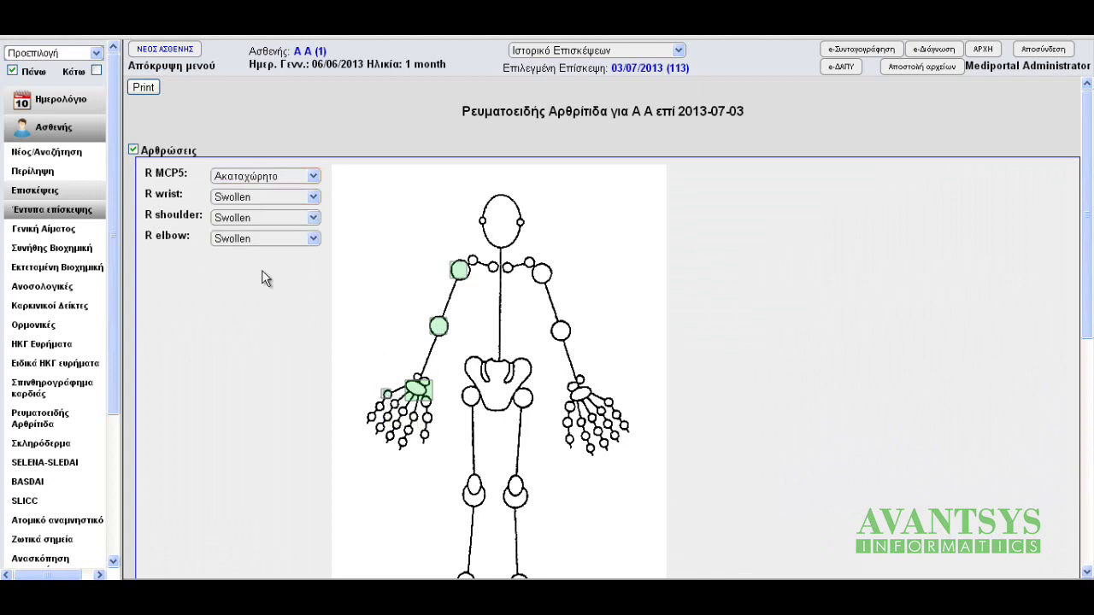
pyautogui.click(309, 175)
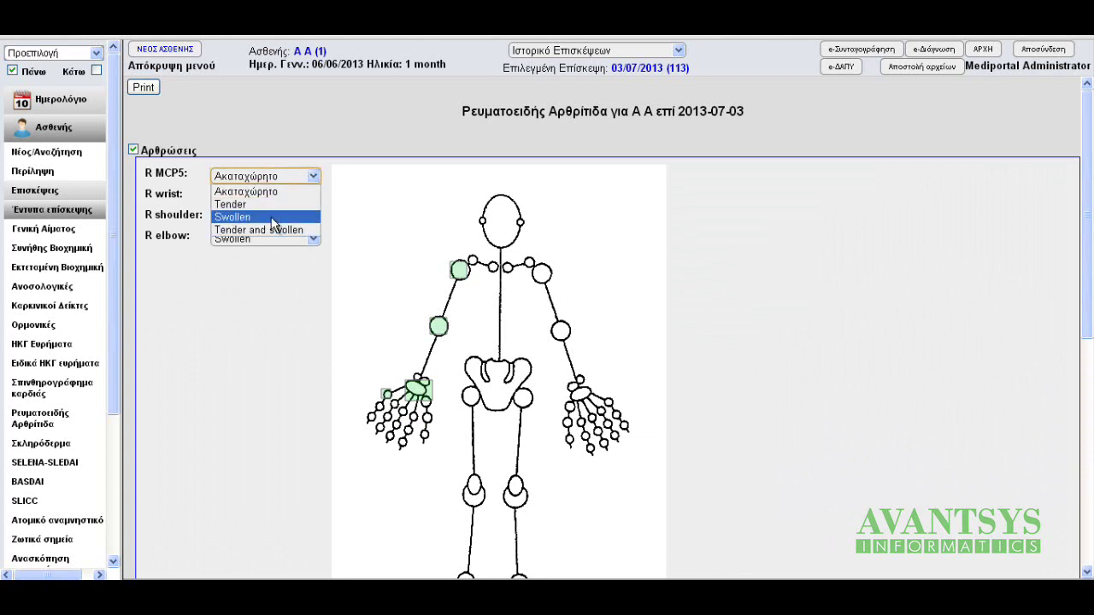
pyautogui.click(276, 229)
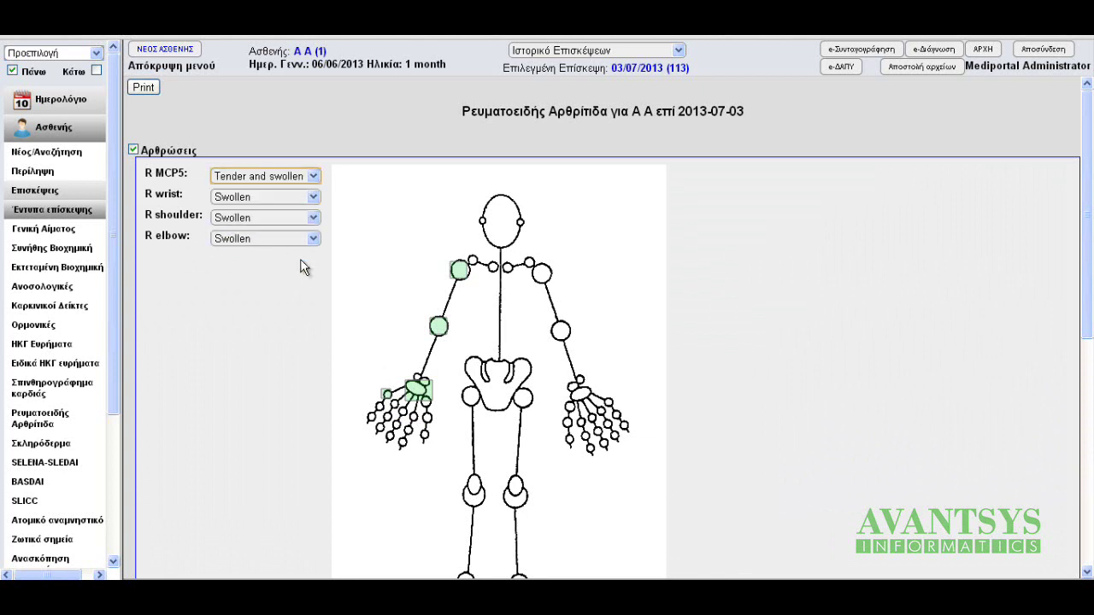
pyautogui.click(379, 405)
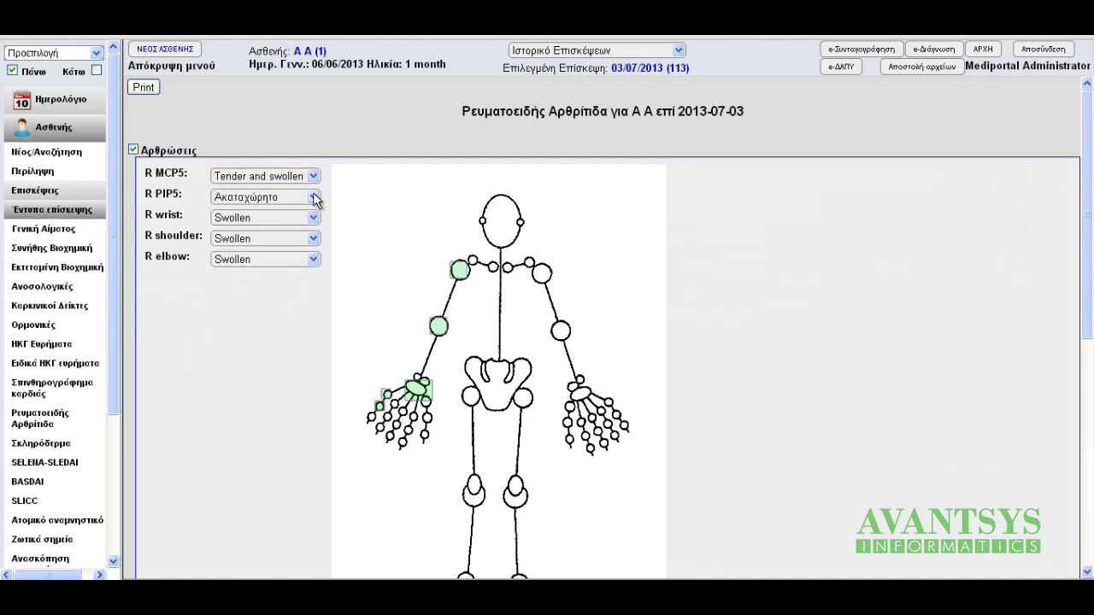
pyautogui.click(314, 198)
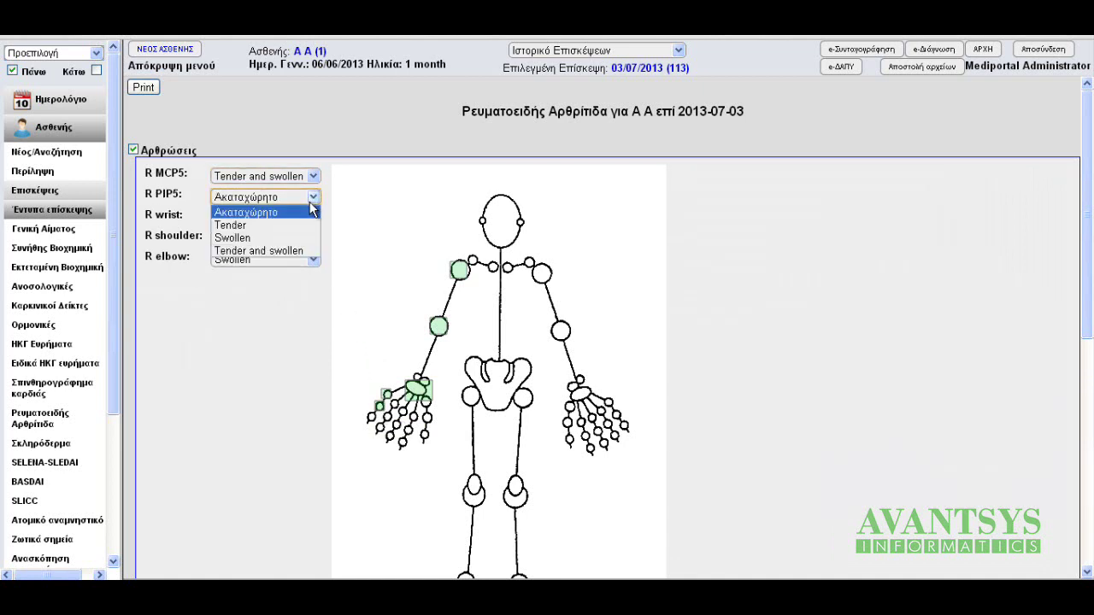
pyautogui.click(279, 237)
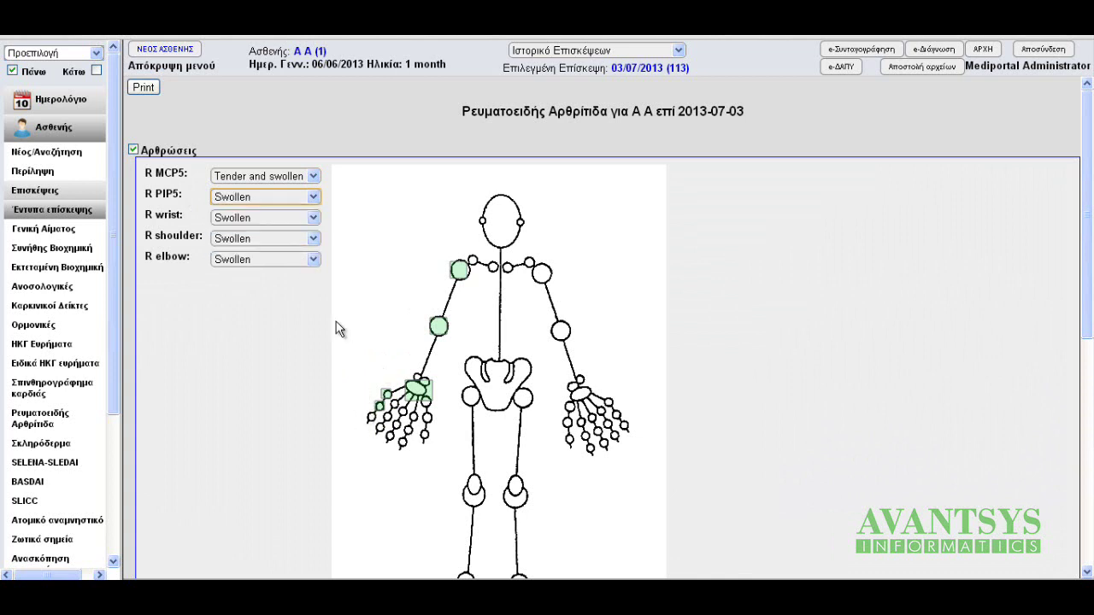
pyautogui.click(369, 418)
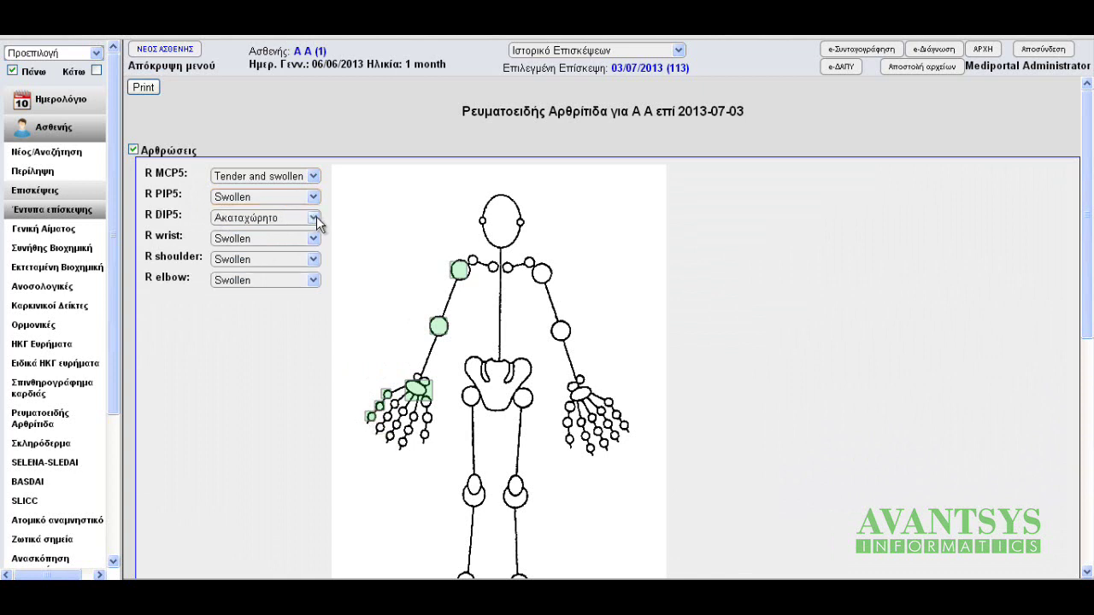
pyautogui.click(295, 222)
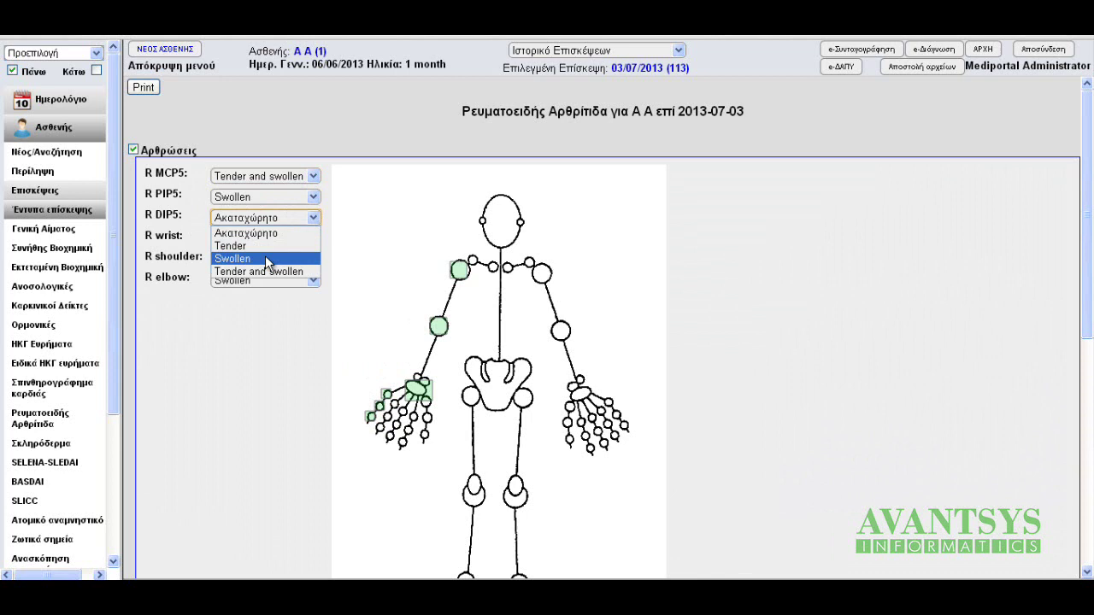
pyautogui.click(265, 258)
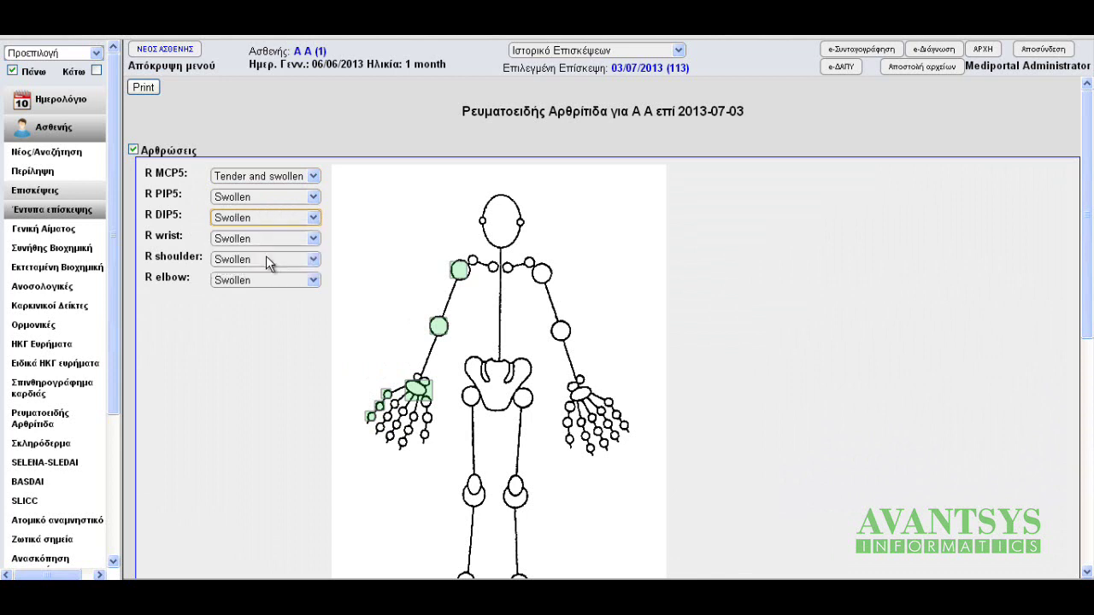
pyautogui.click(472, 260)
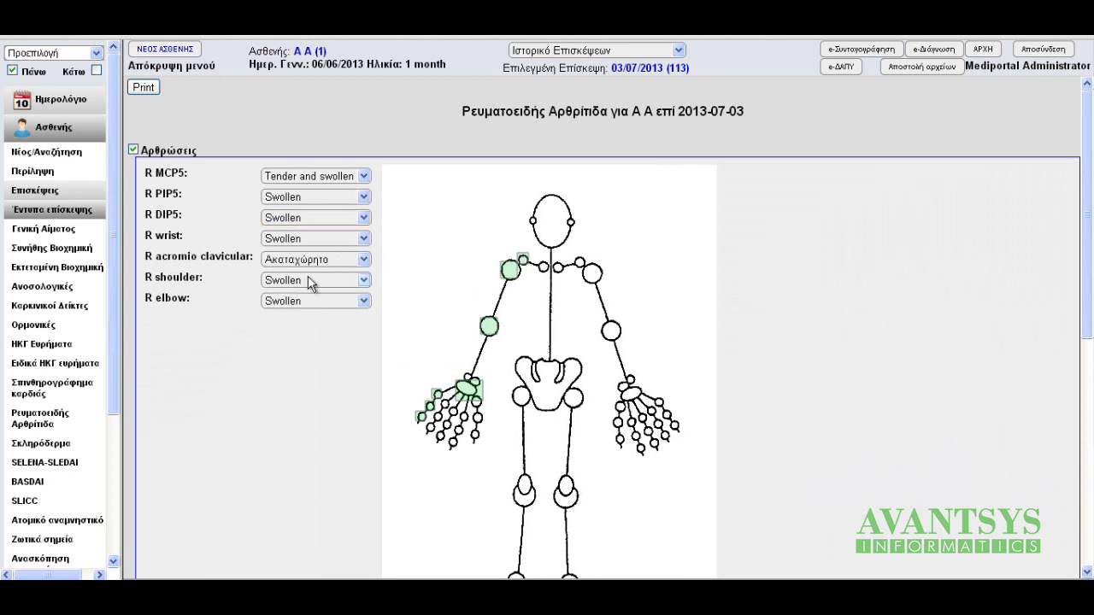
pyautogui.click(367, 260)
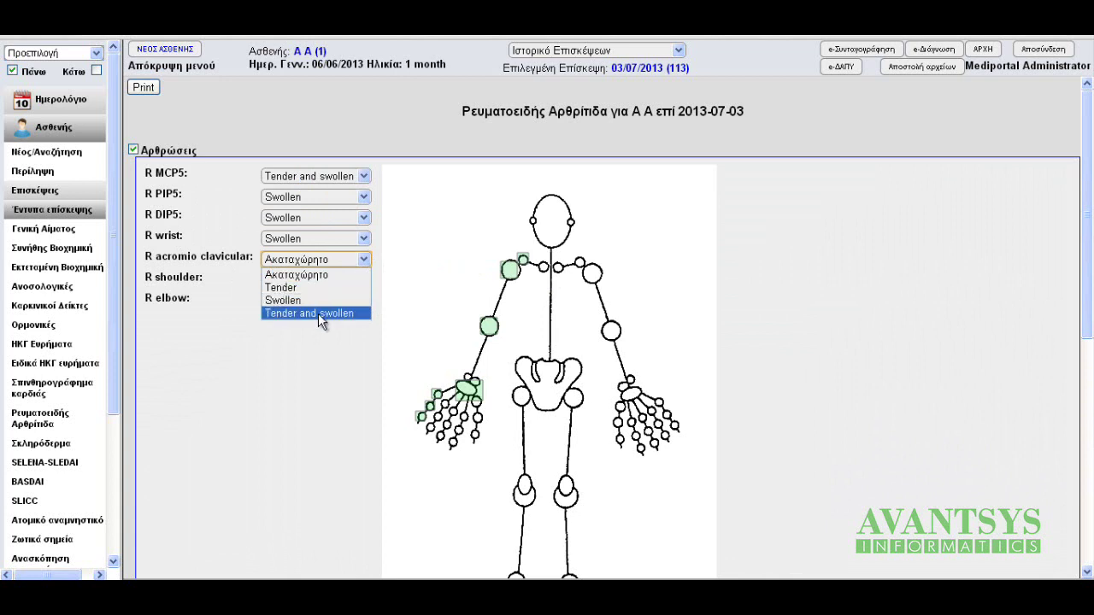
pyautogui.click(318, 313)
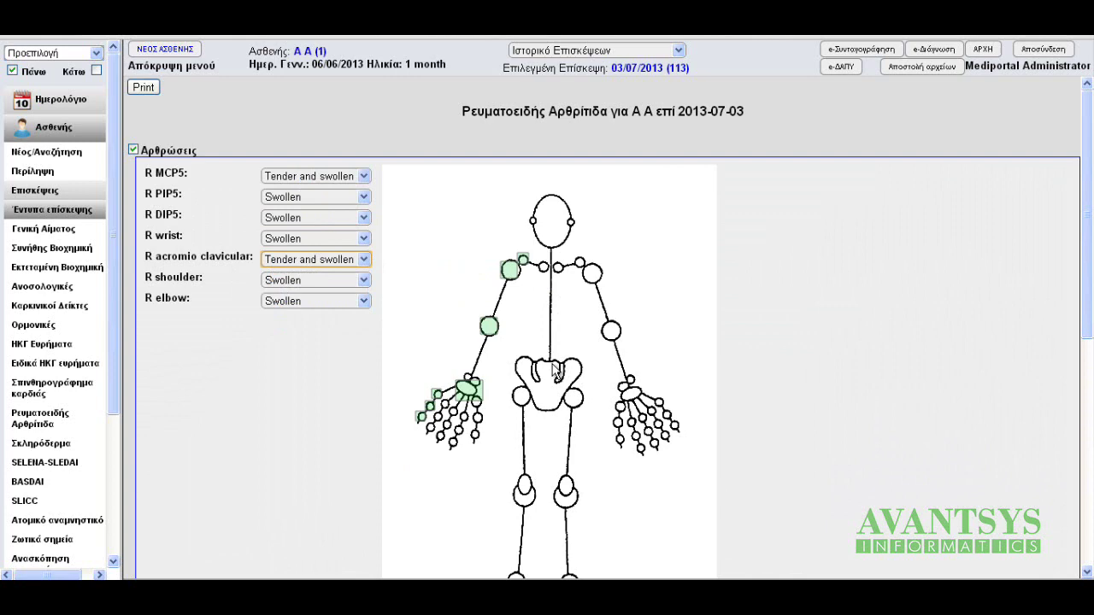
# Scroll the rheumatoid arthritis form down to the empty DAS28 panel.
pyautogui.scroll(-2, 567, 361)
pyautogui.scroll(-5, 423, 410)
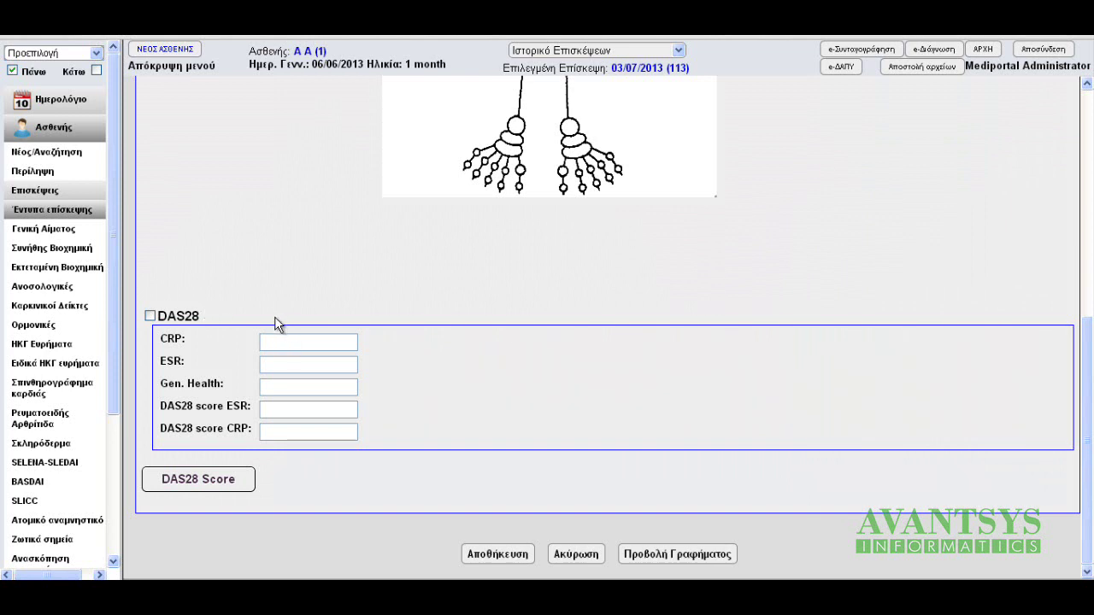
# Enter CRP 55, ESR 46 and general health 65, then calculate DAS28 (4.78 ESR, 4.51 CRP).
pyautogui.click(279, 335)
pyautogui.write('55')
pyautogui.press('Tab')
pyautogui.write('46')
pyautogui.press('Tab')
pyautogui.write('65')
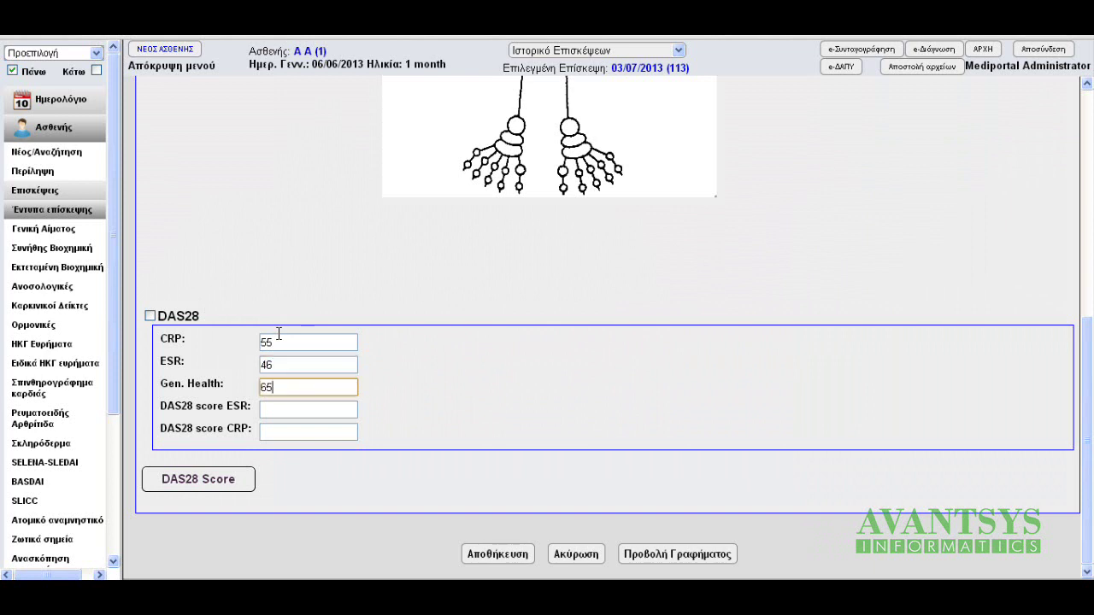
pyautogui.click(206, 479)
# Save the form, then reopen it for editing to check the DAS28 values 4.78 and 4.51.
pyautogui.click(498, 555)
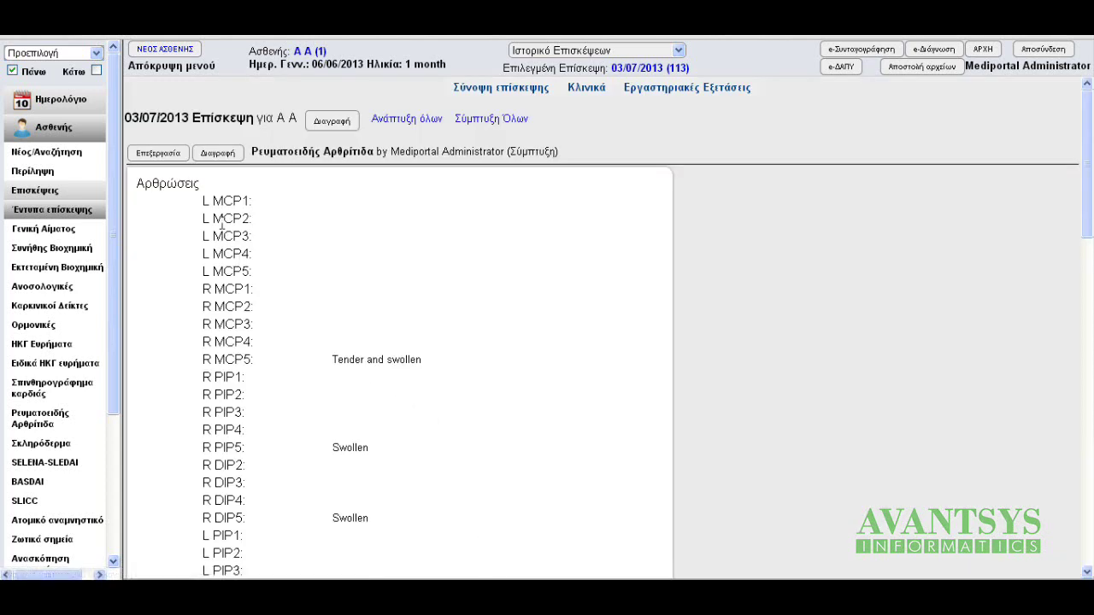
pyautogui.click(160, 155)
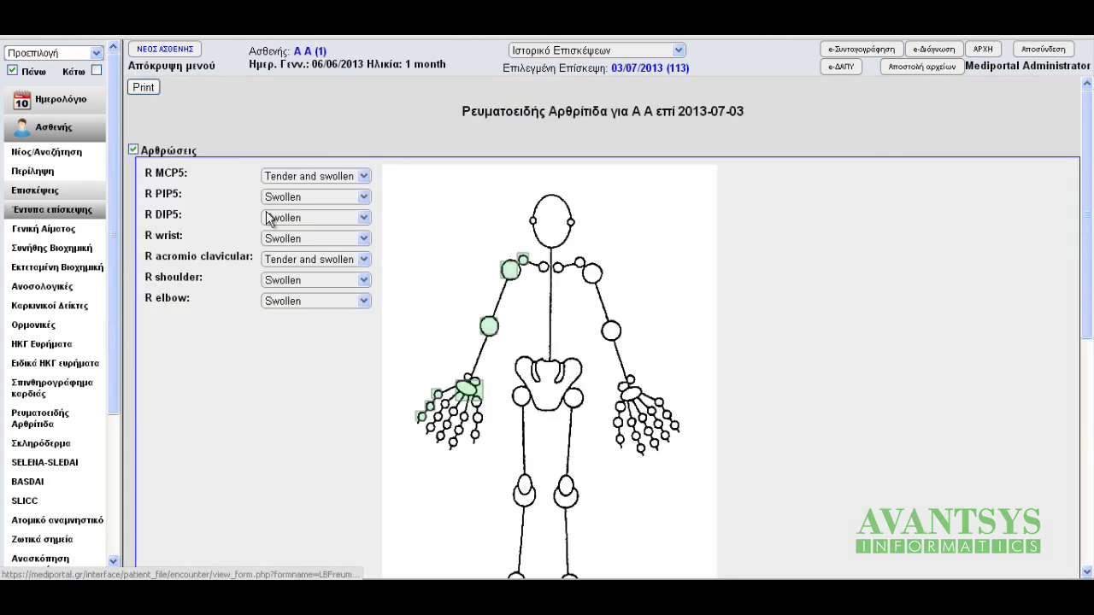
pyautogui.scroll(-10, 688, 308)
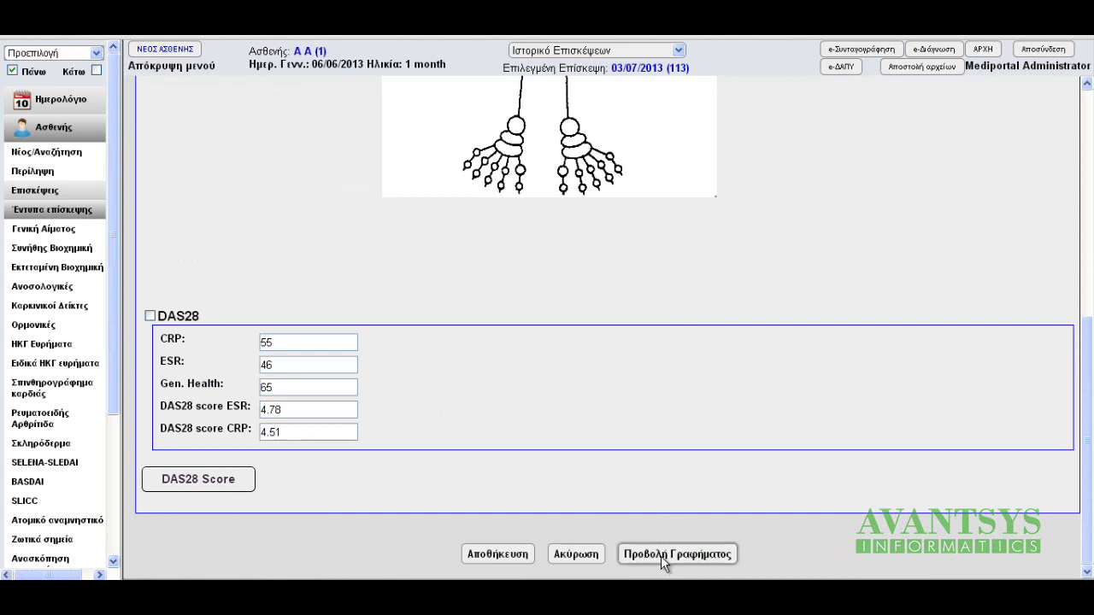
# Show the chart view of the saved results and tick DAS28 to graph the scores.
pyautogui.click(663, 555)
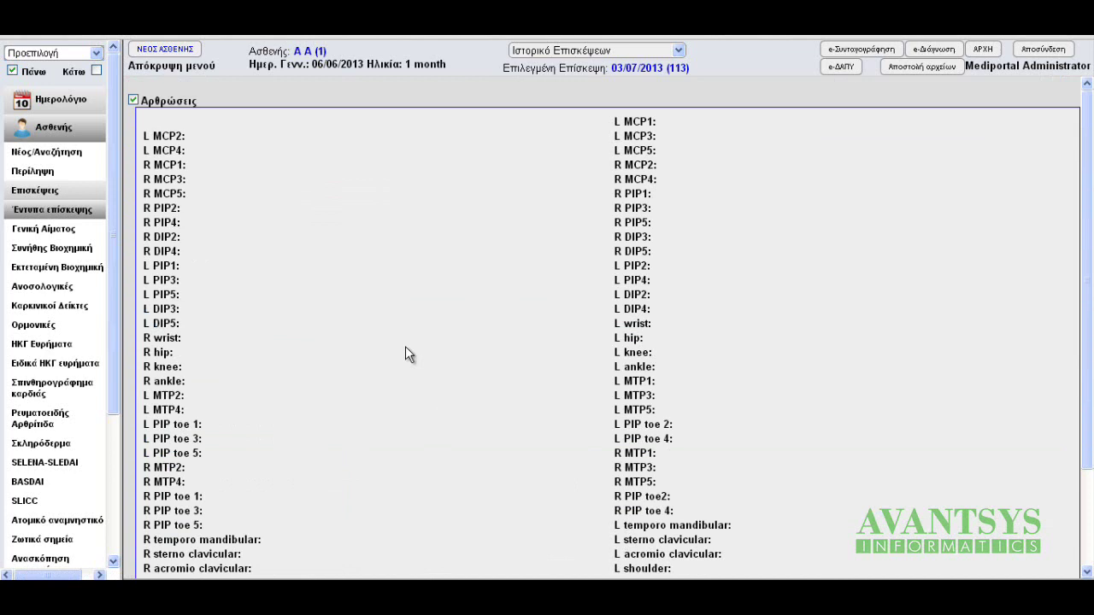
pyautogui.scroll(-3, 236, 208)
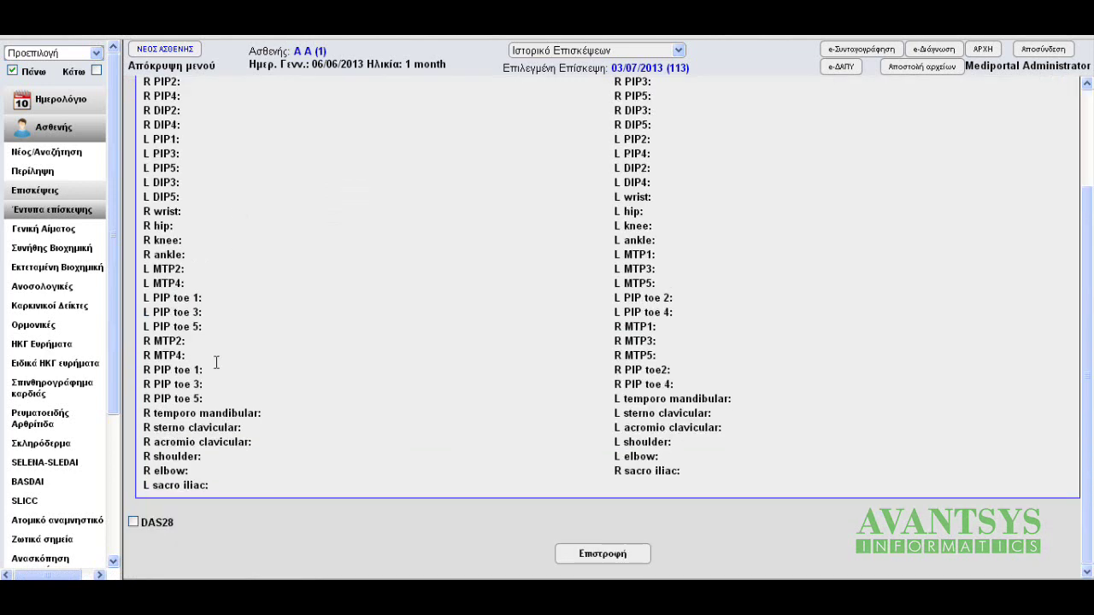
pyautogui.click(133, 523)
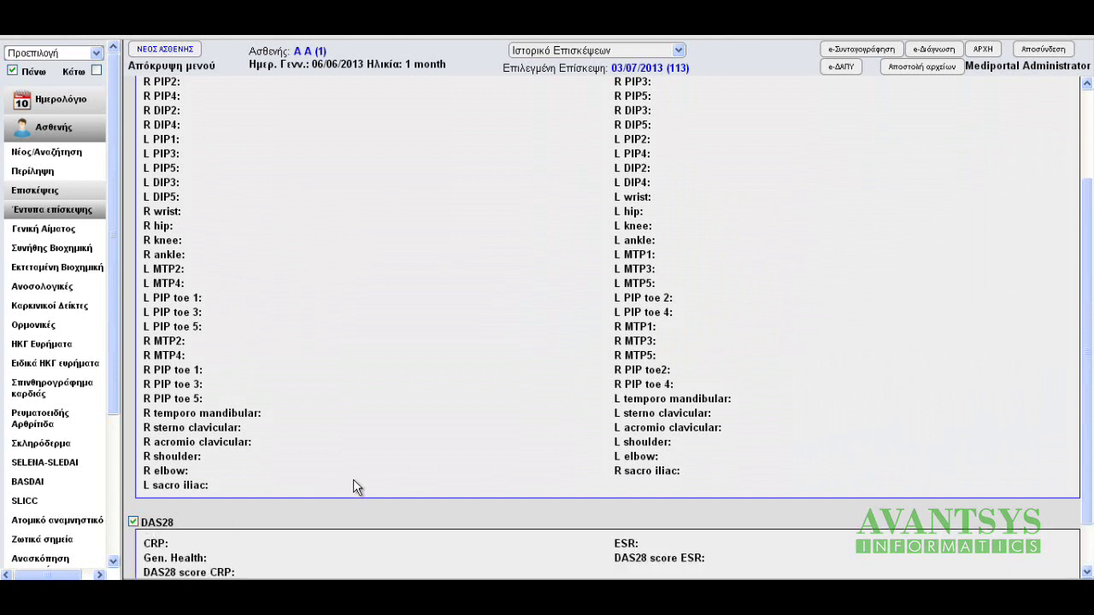
pyautogui.scroll(-2, 354, 487)
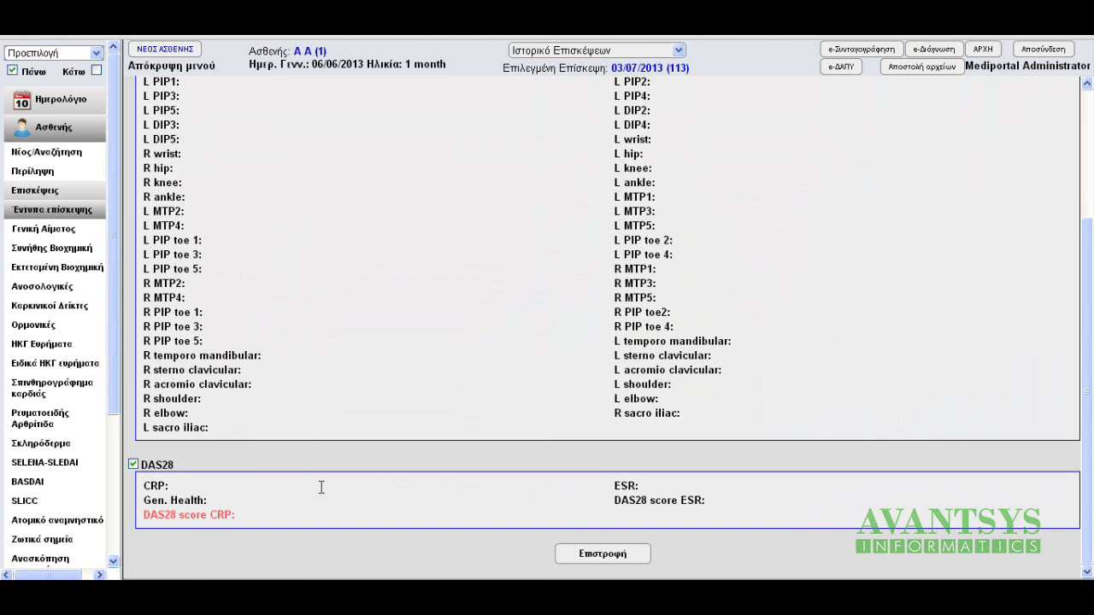
pyautogui.scroll(5, 417, 411)
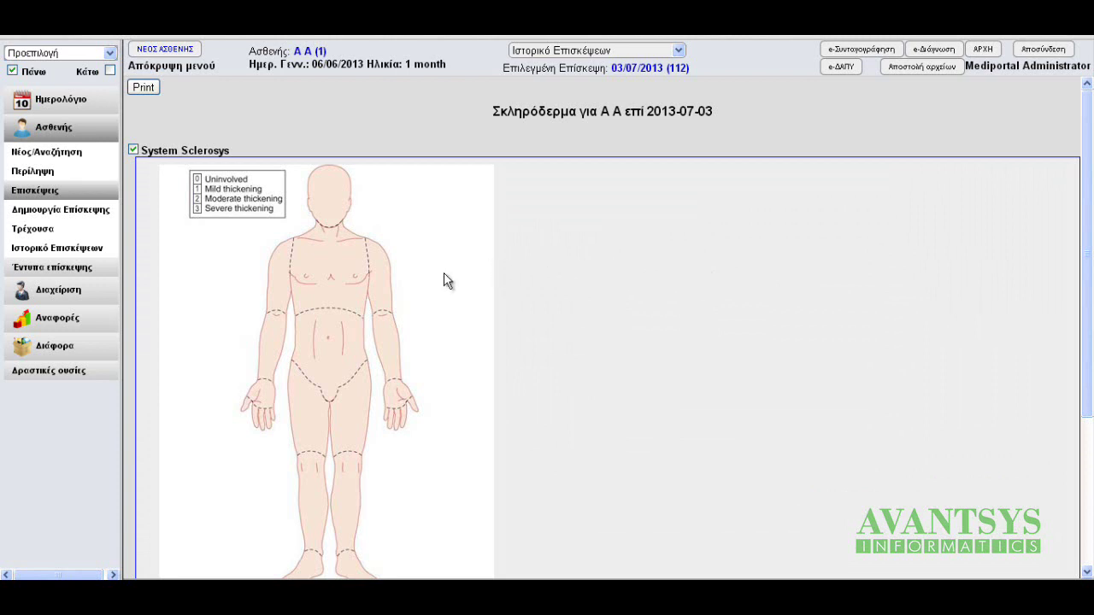
# Grade the anterior chest and abdomen as Moderate thickening and the right upper arm as Mild.
pyautogui.click(335, 261)
pyautogui.click(306, 180)
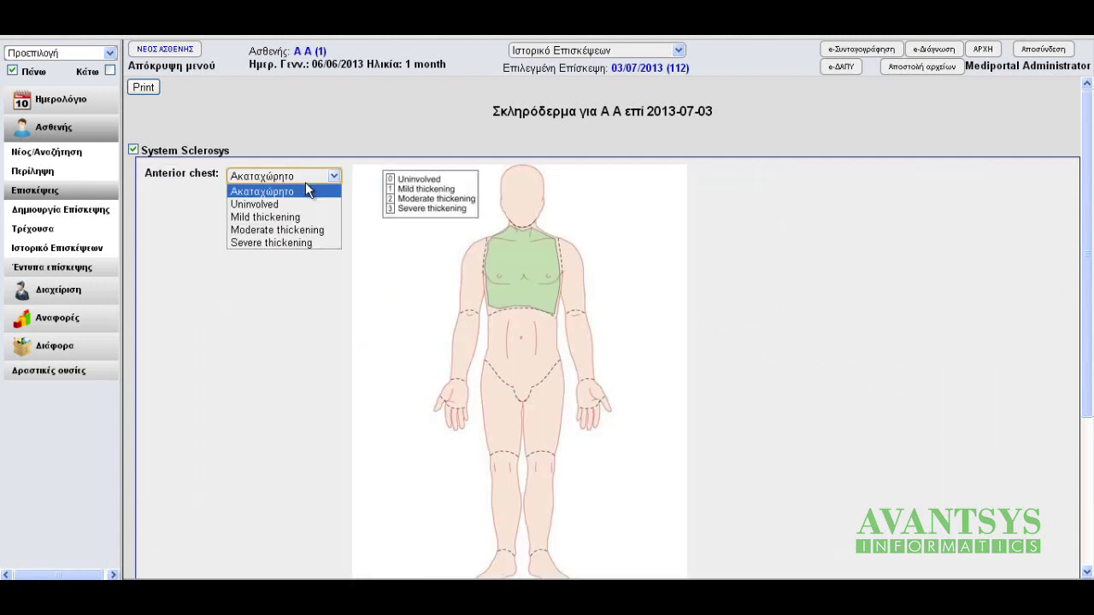
pyautogui.click(299, 234)
pyautogui.click(518, 340)
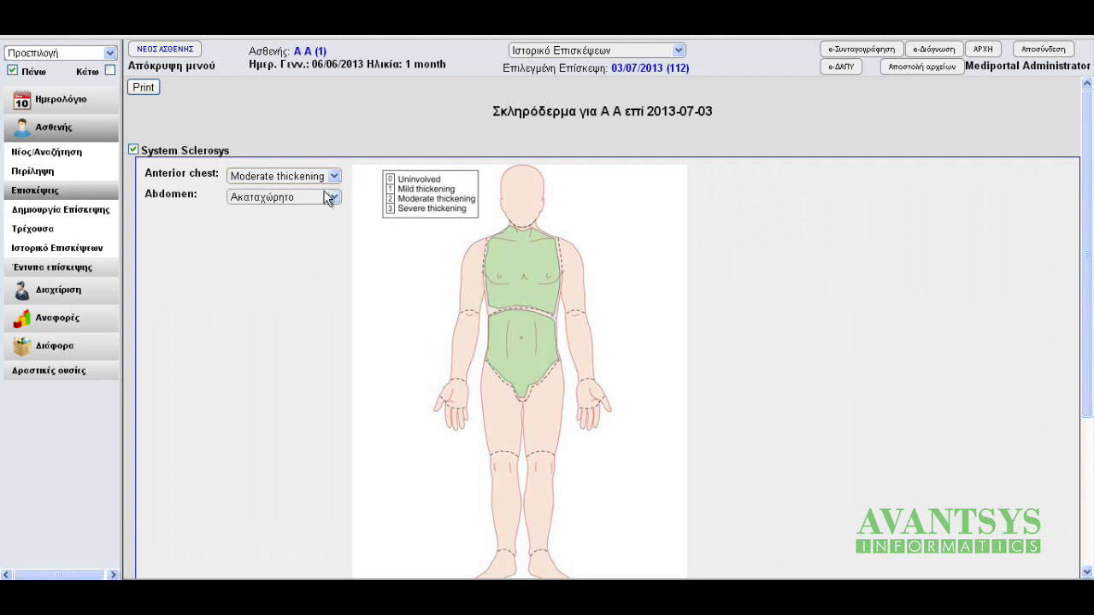
pyautogui.click(329, 199)
pyautogui.click(299, 249)
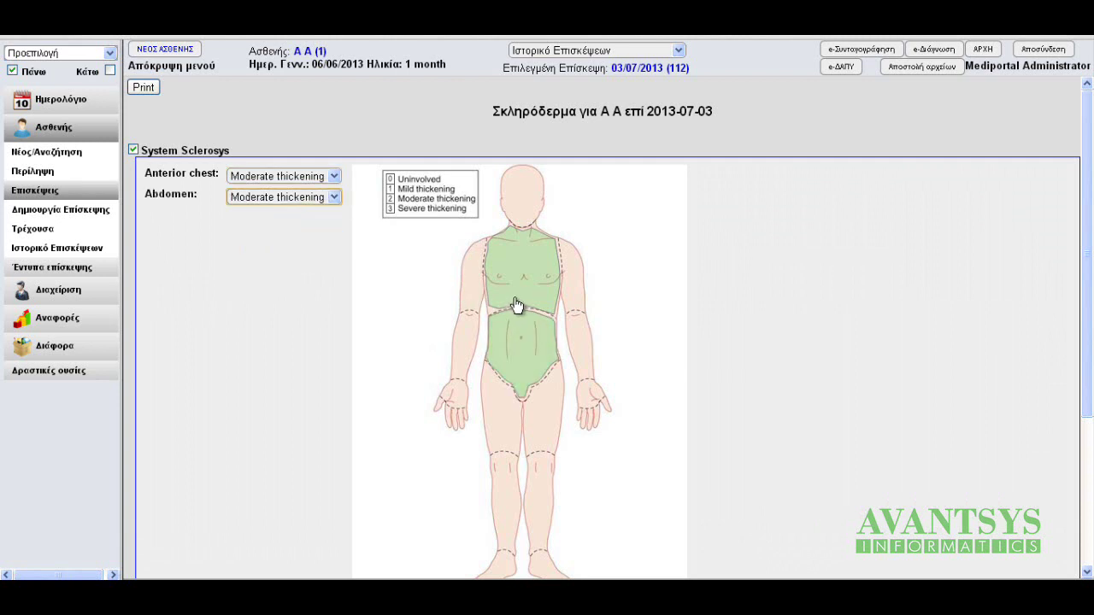
pyautogui.click(473, 286)
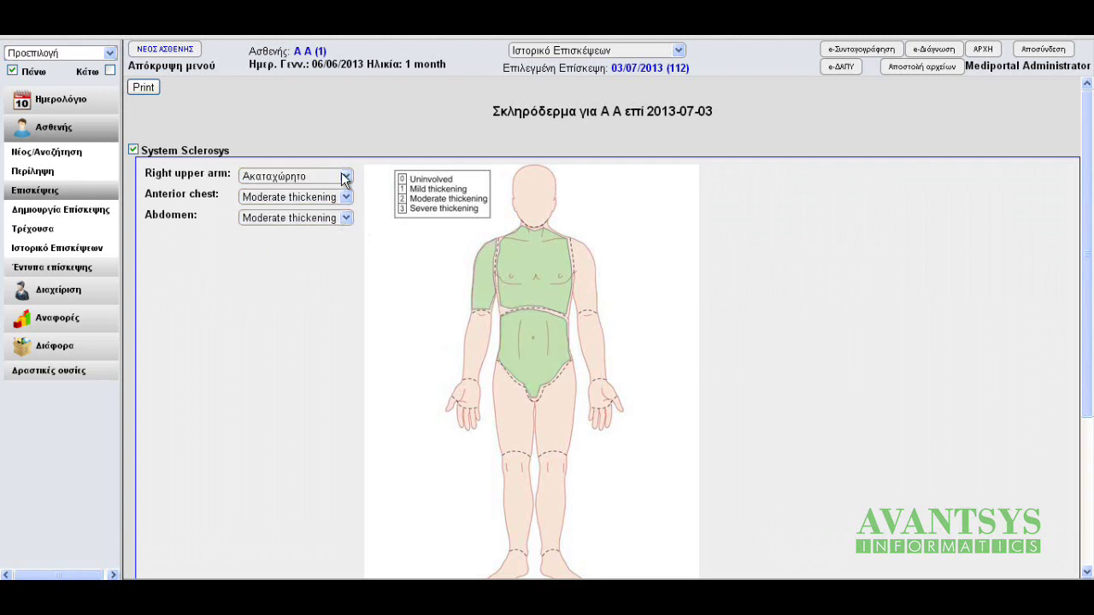
pyautogui.click(344, 176)
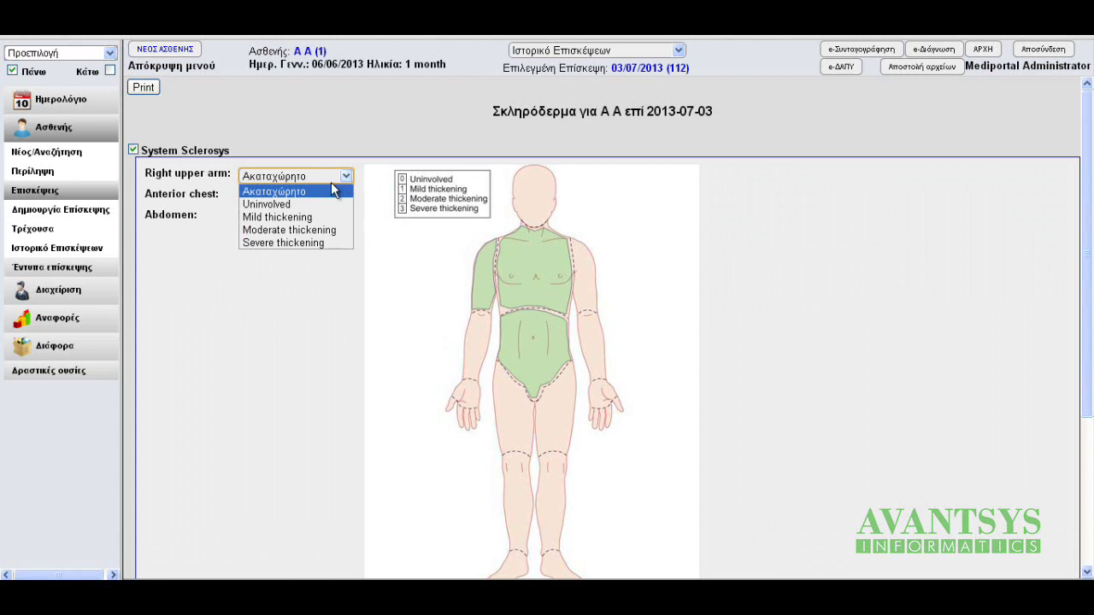
pyautogui.click(304, 217)
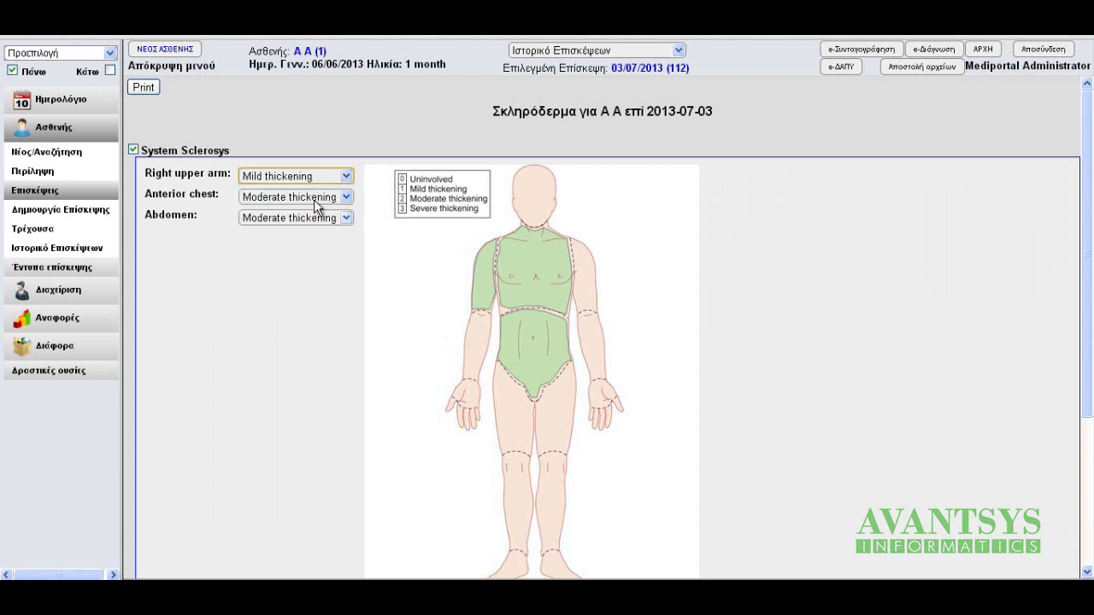
# Grade the right forearm Mild, the right hand Uninvolved and the left upper arm Mild.
pyautogui.click(474, 352)
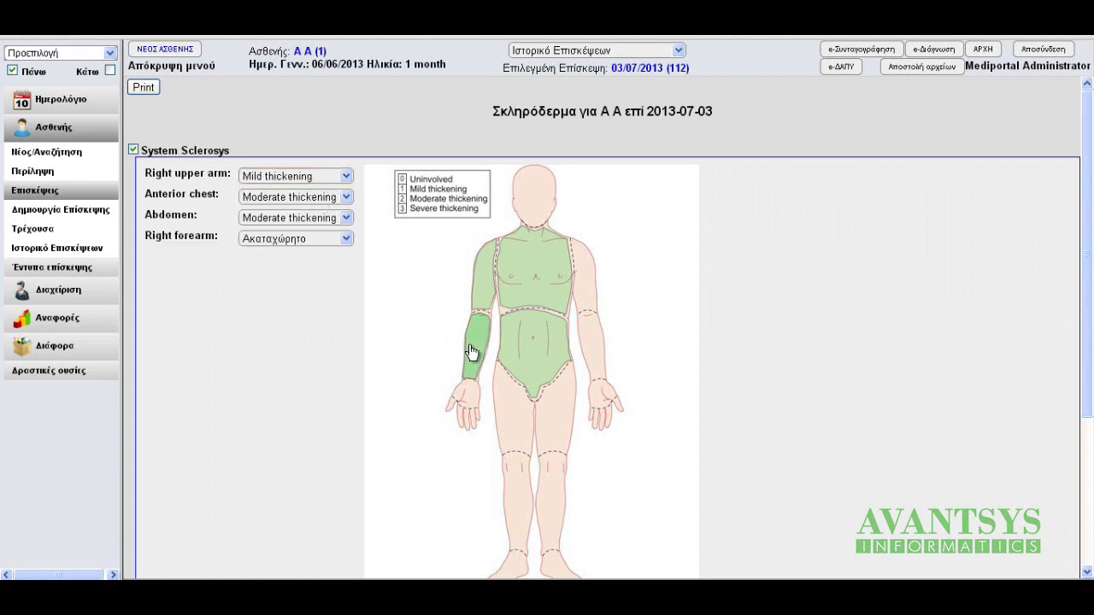
pyautogui.click(303, 238)
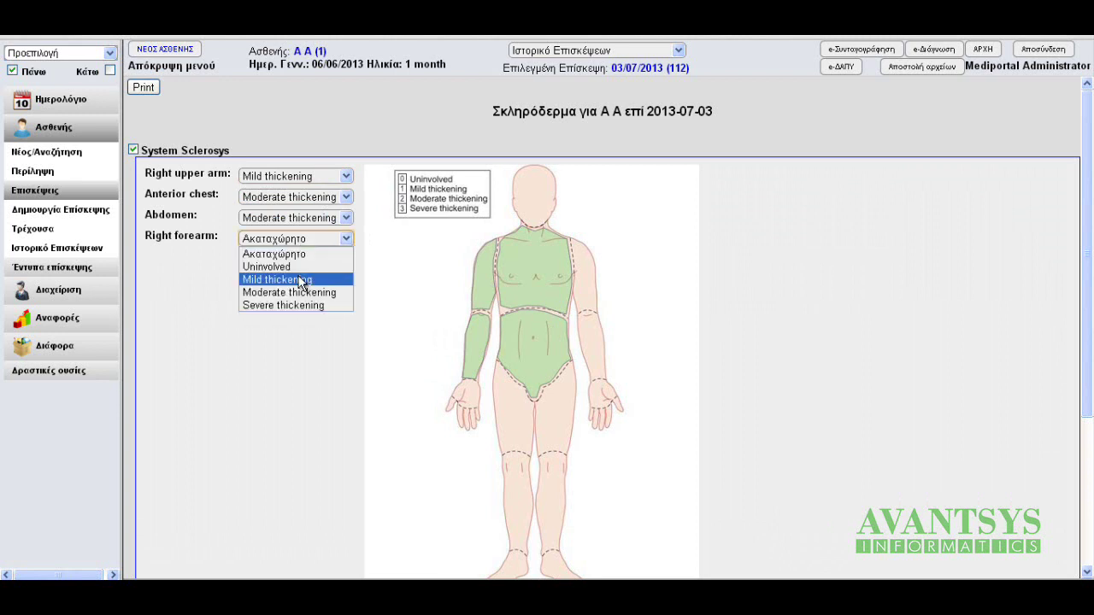
pyautogui.click(296, 280)
pyautogui.click(462, 391)
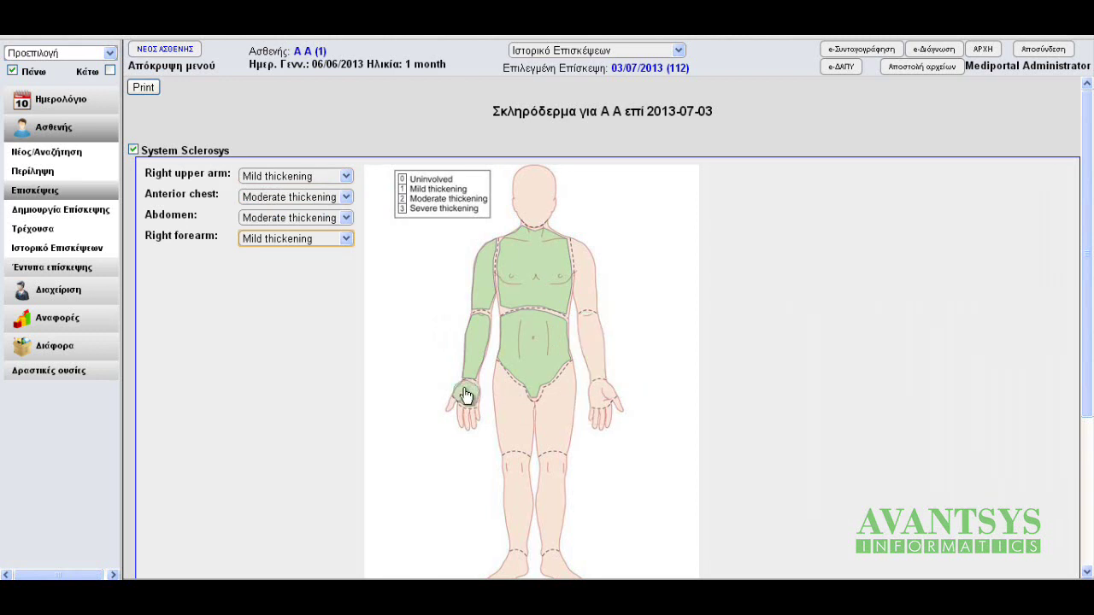
pyautogui.click(317, 264)
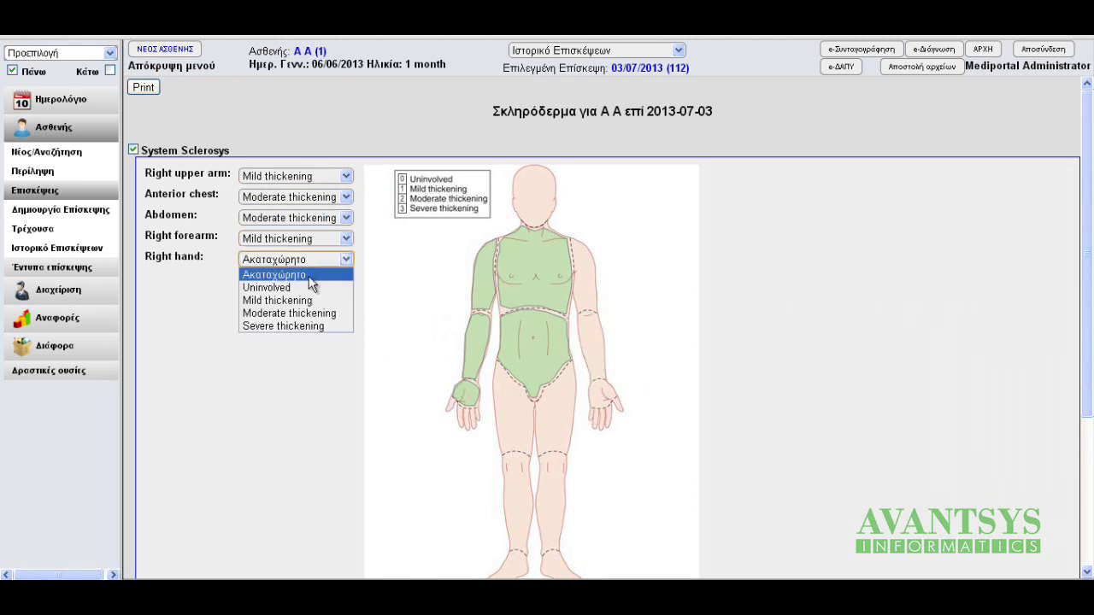
pyautogui.click(304, 291)
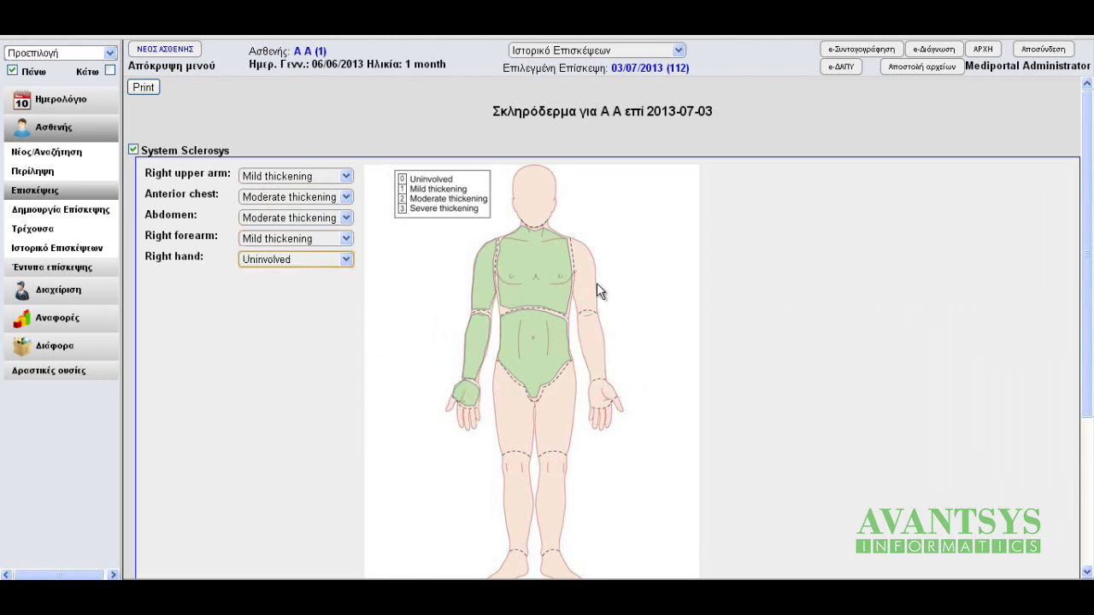
pyautogui.click(595, 289)
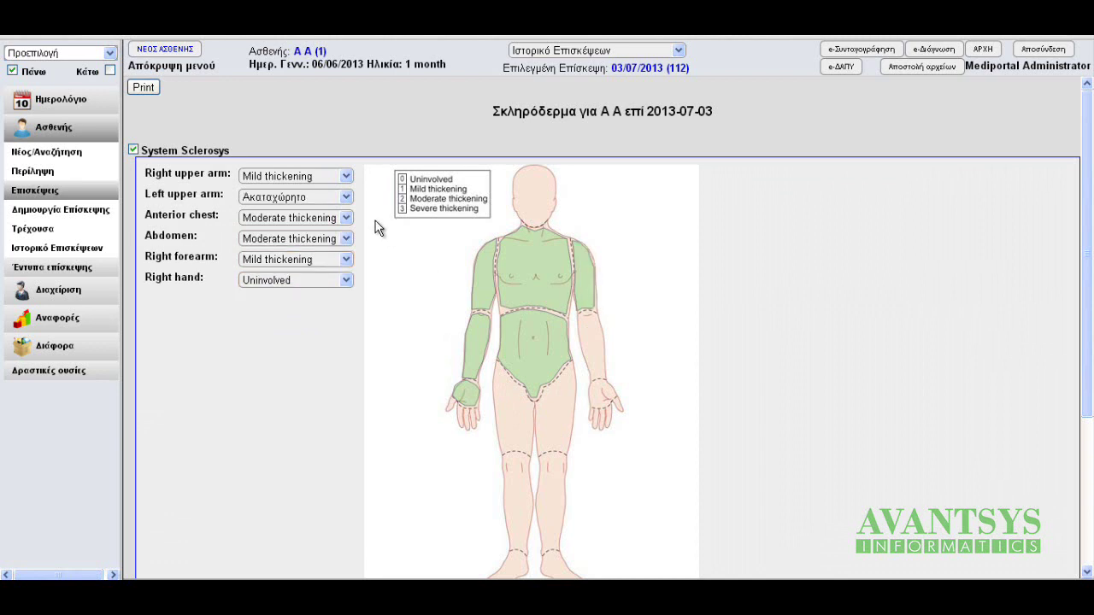
pyautogui.click(347, 200)
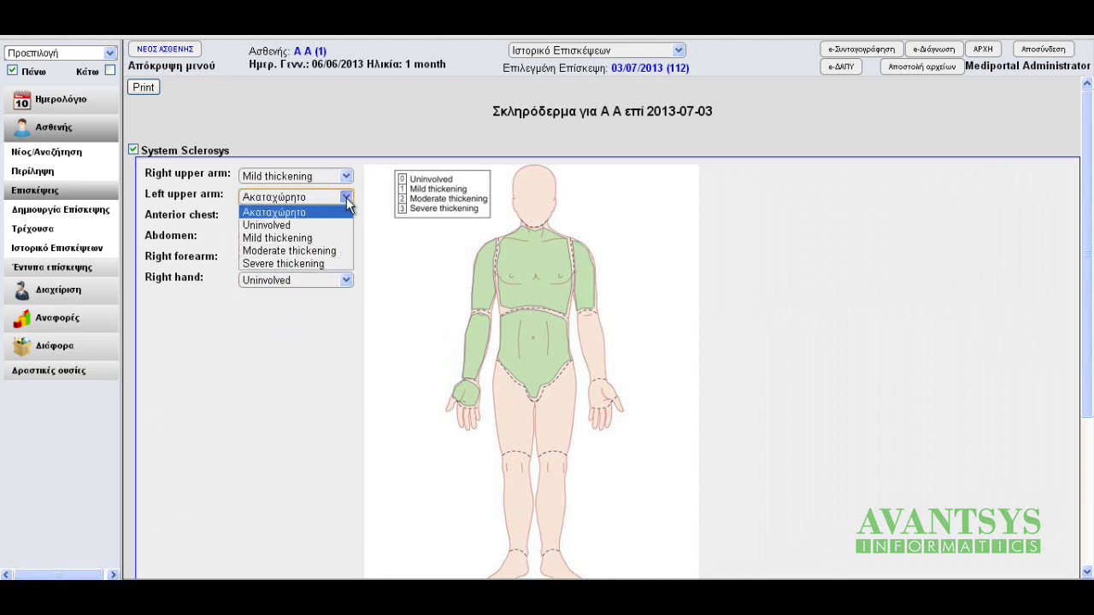
pyautogui.click(318, 237)
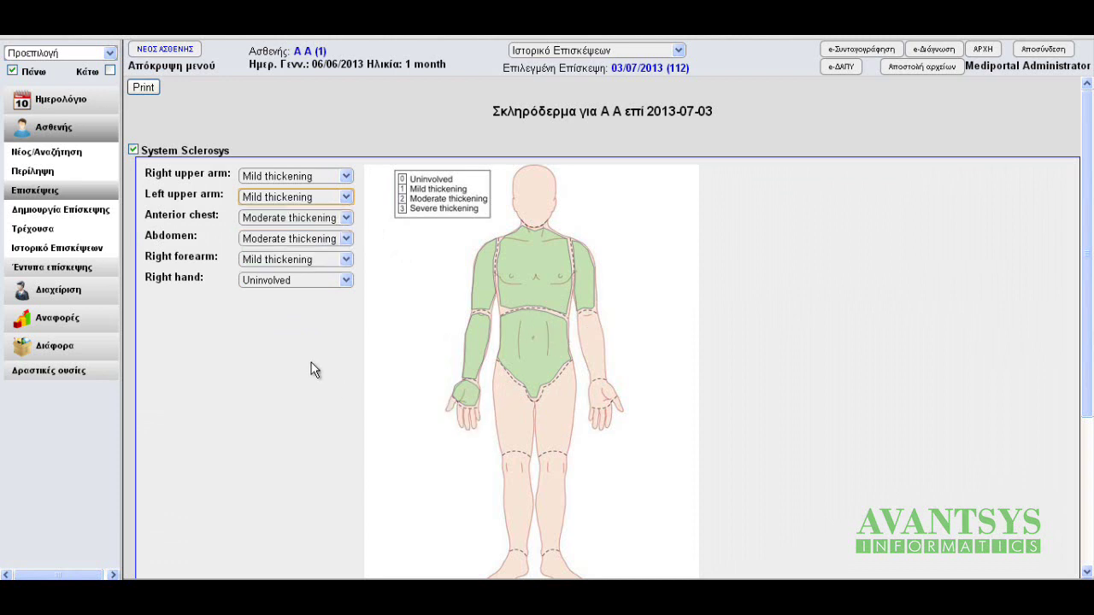
# Total the Rodnan skin score (7) with Sum score and save the scleroderma form.
pyautogui.scroll(-3, 311, 369)
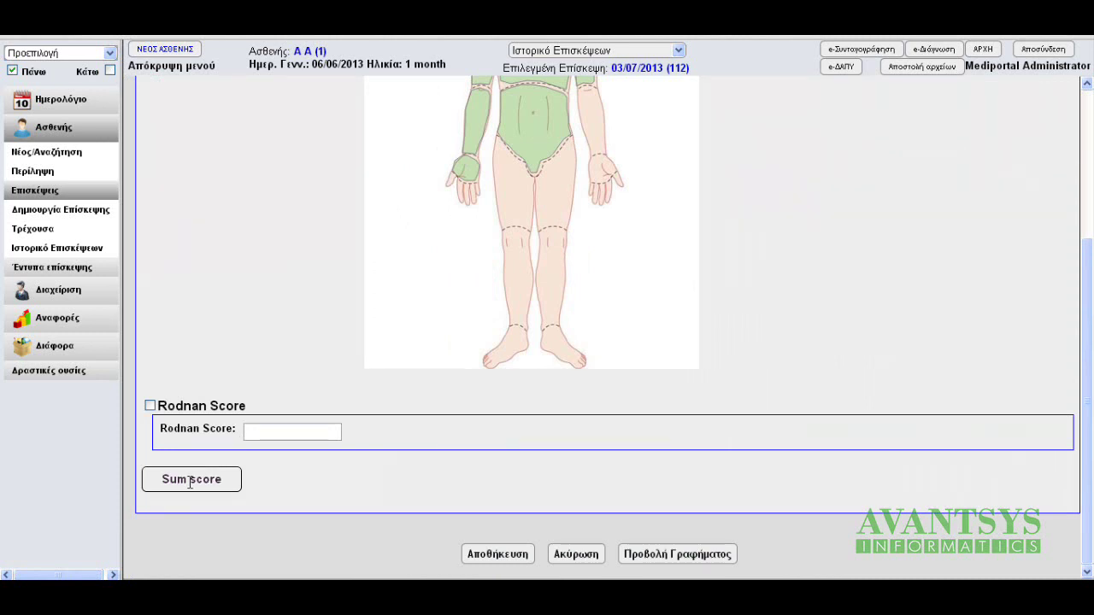
pyautogui.click(190, 481)
pyautogui.click(495, 554)
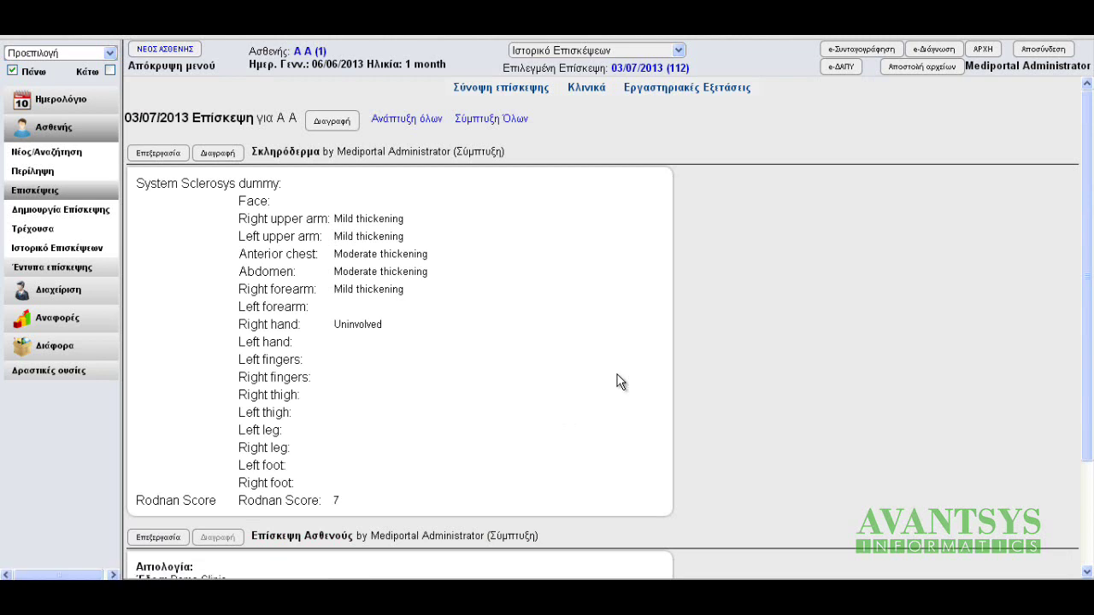
# Reopen the saved Σκληρόδερμα form and chart its Rodnan Score over time, latest value 7.
pyautogui.click(170, 157)
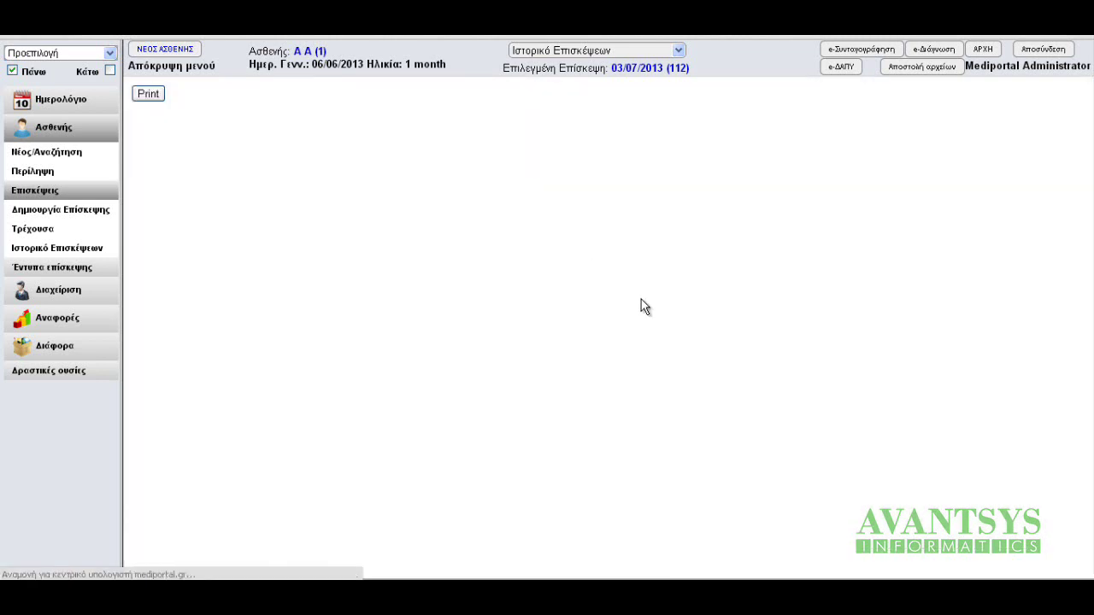
pyautogui.scroll(-3, 645, 311)
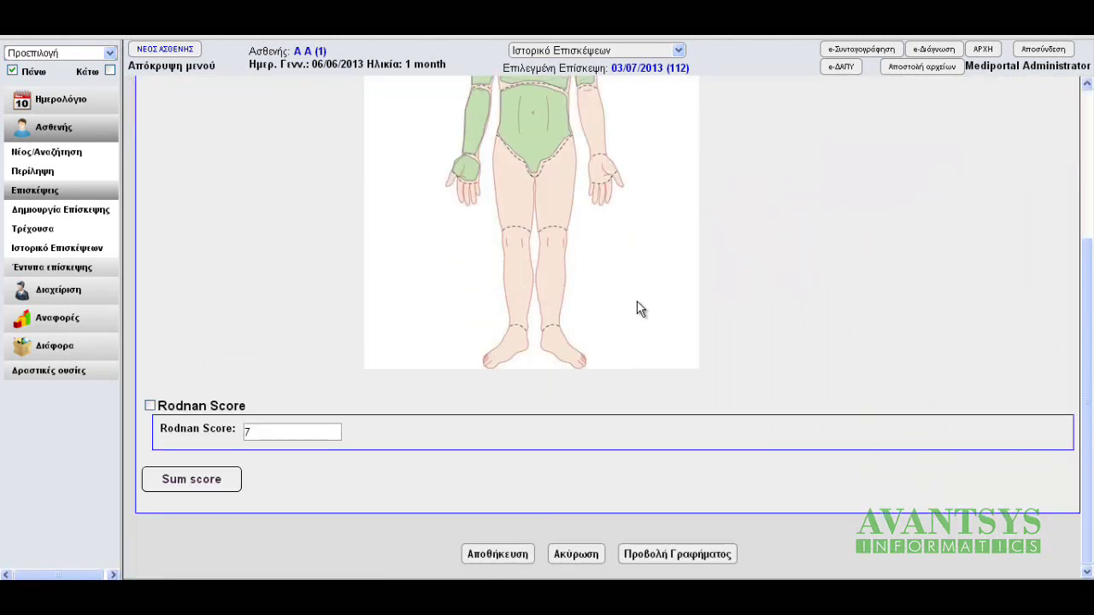
pyautogui.click(673, 558)
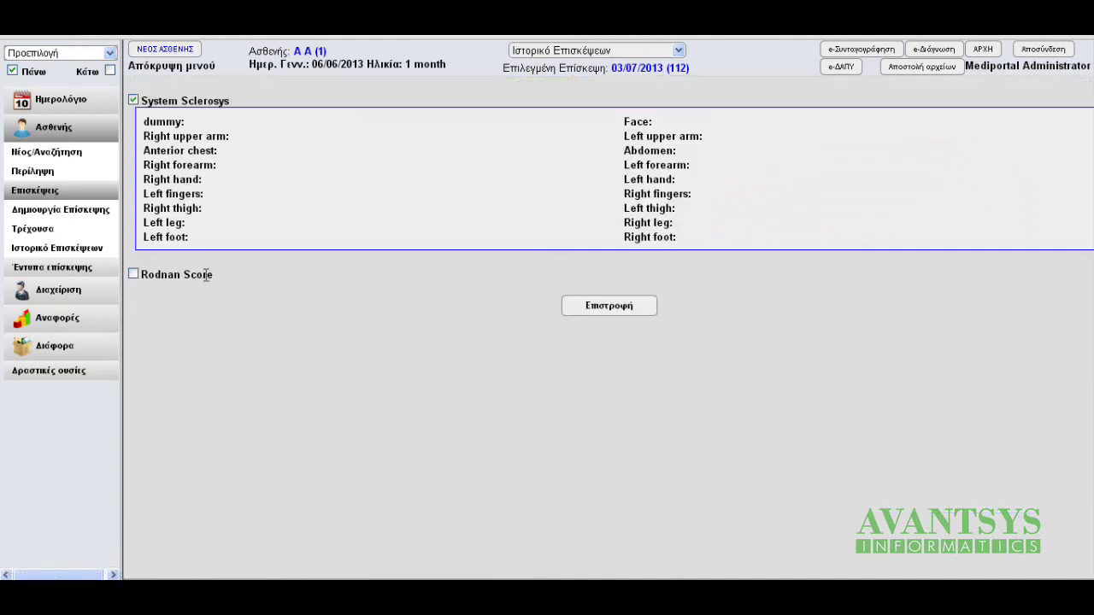
pyautogui.click(133, 276)
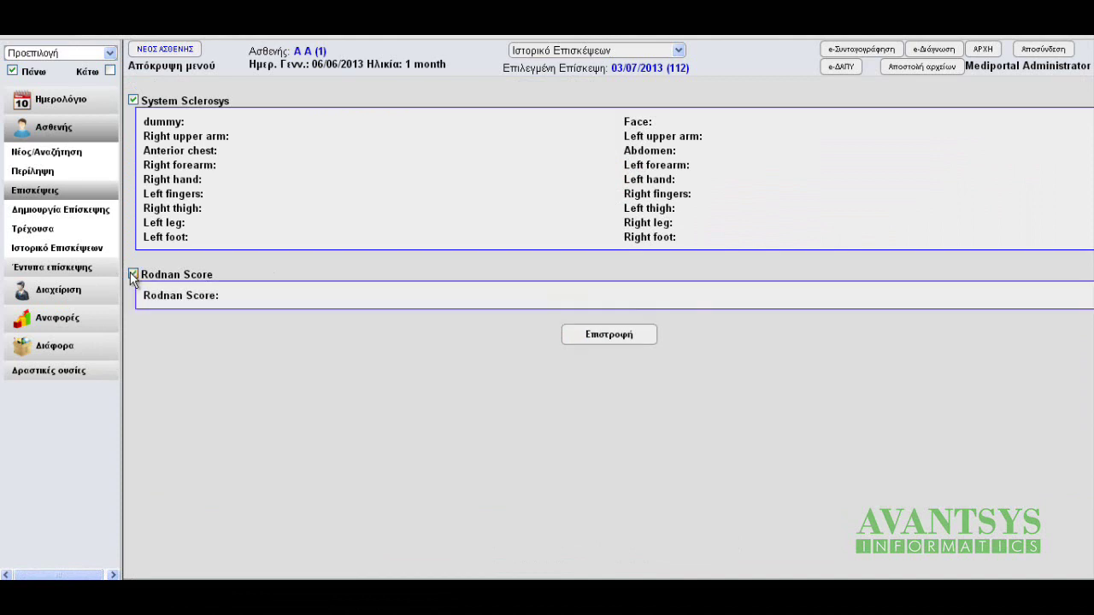